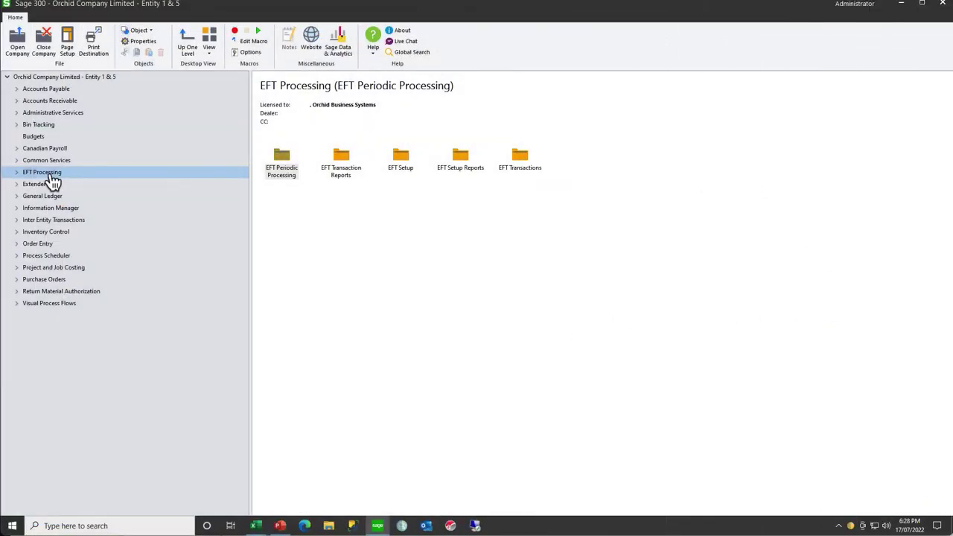
# Open the EFT Processing setup options and check the primary bank on the Primary File Type page.
pyautogui.click(17, 172)
pyautogui.click(50, 196)
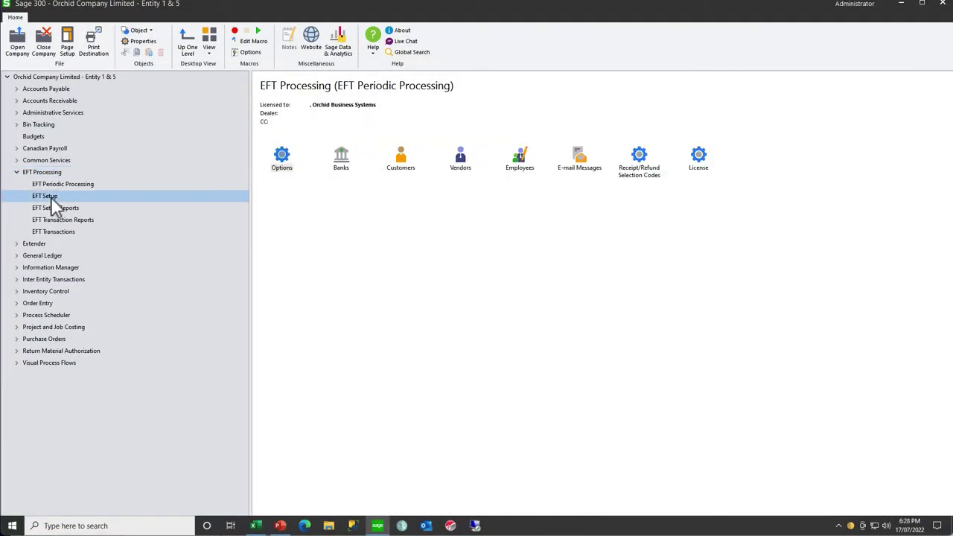
pyautogui.doubleClick(285, 164)
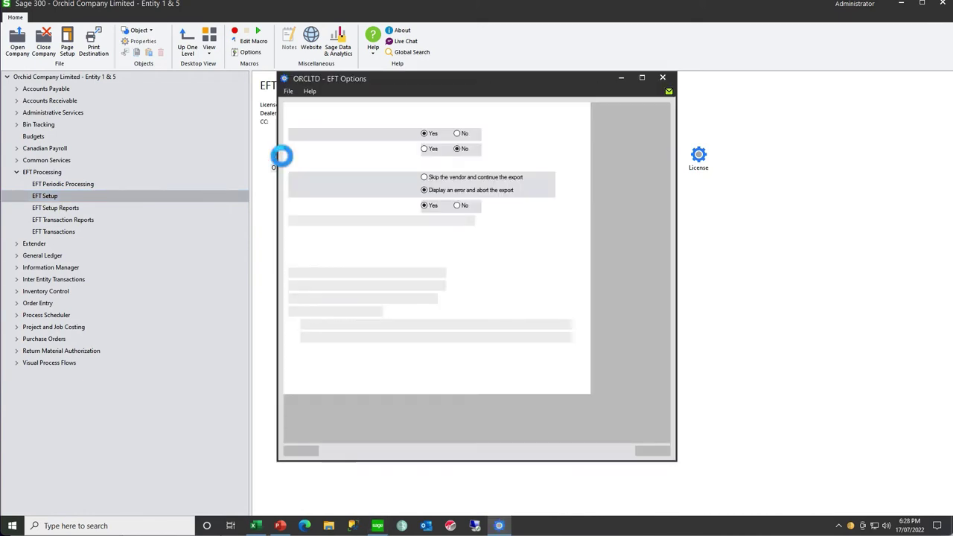
pyautogui.click(403, 107)
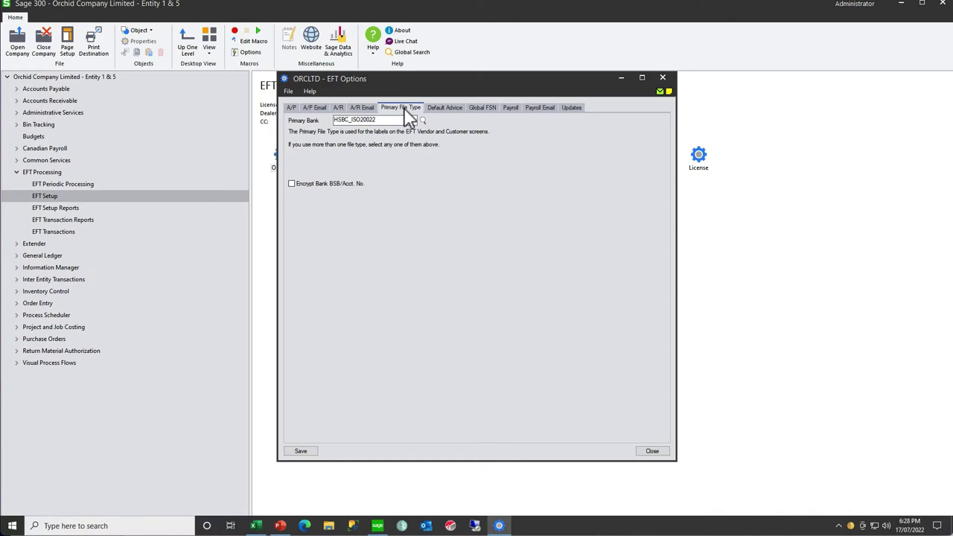
pyautogui.moveTo(389, 121); pyautogui.dragTo(325, 120)
pyautogui.moveTo(380, 119); pyautogui.dragTo(331, 120)
# Check the primary bank in the Payroll section of EFT Options and close the options window.
pyautogui.click(511, 108)
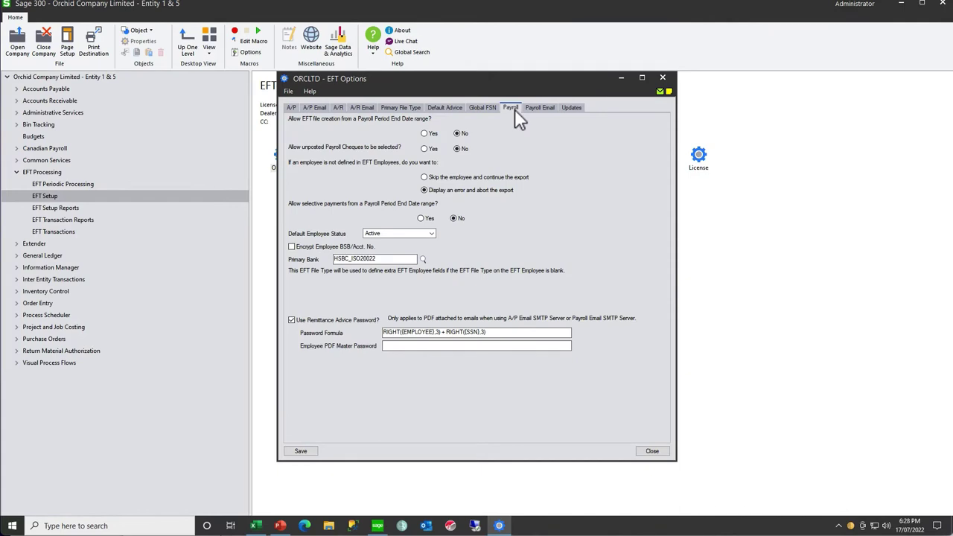
pyautogui.moveTo(375, 259); pyautogui.dragTo(330, 258)
pyautogui.click(663, 79)
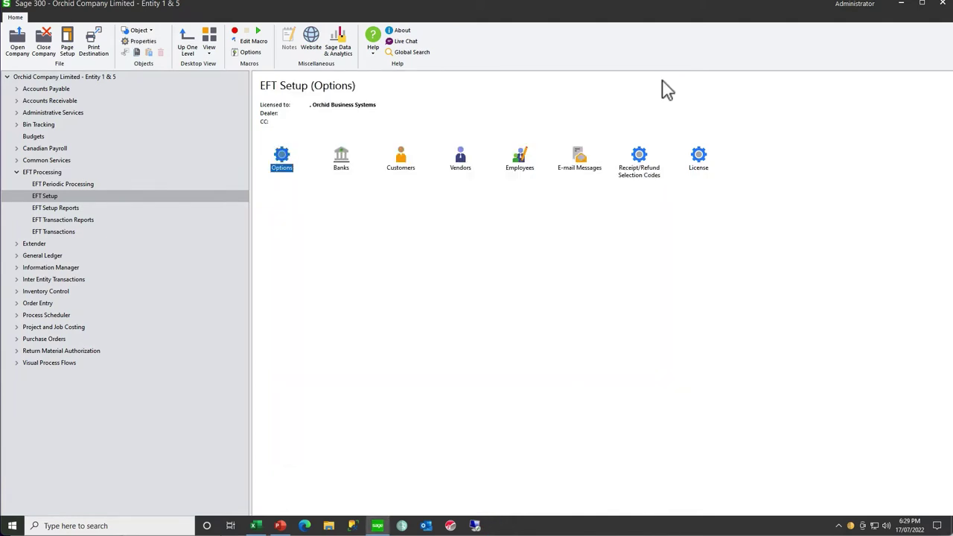
# Fill in Chloride Systems' additional EFT vendor fields with bank city Sydney, state NSW, country AU, department Customs, purpose AP and intermediary SWIFT SYD123, and save.
pyautogui.doubleClick(463, 164)
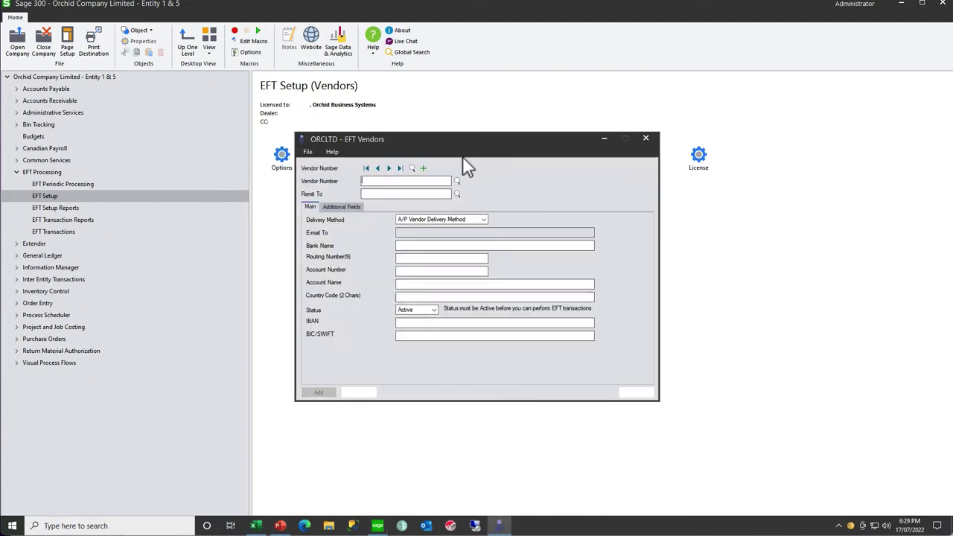
pyautogui.click(389, 169)
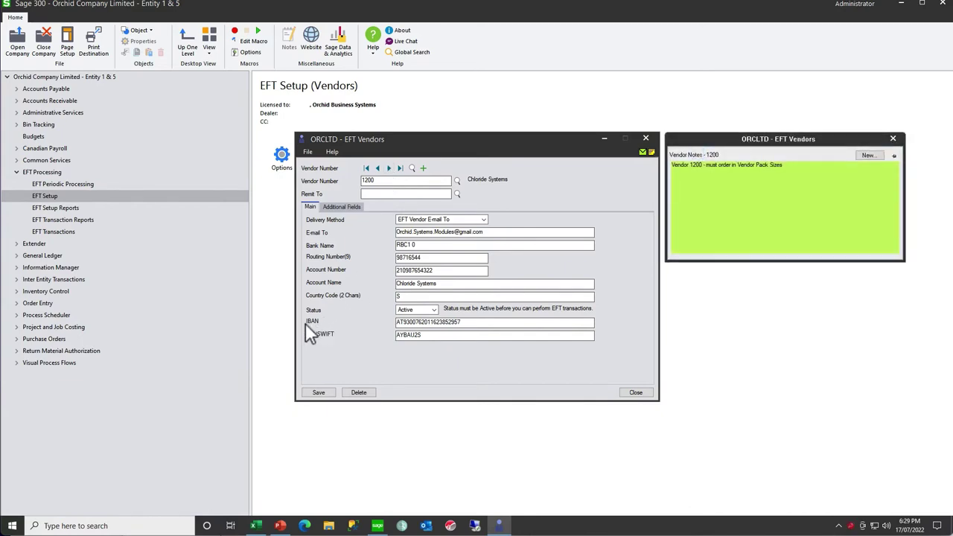
pyautogui.click(344, 208)
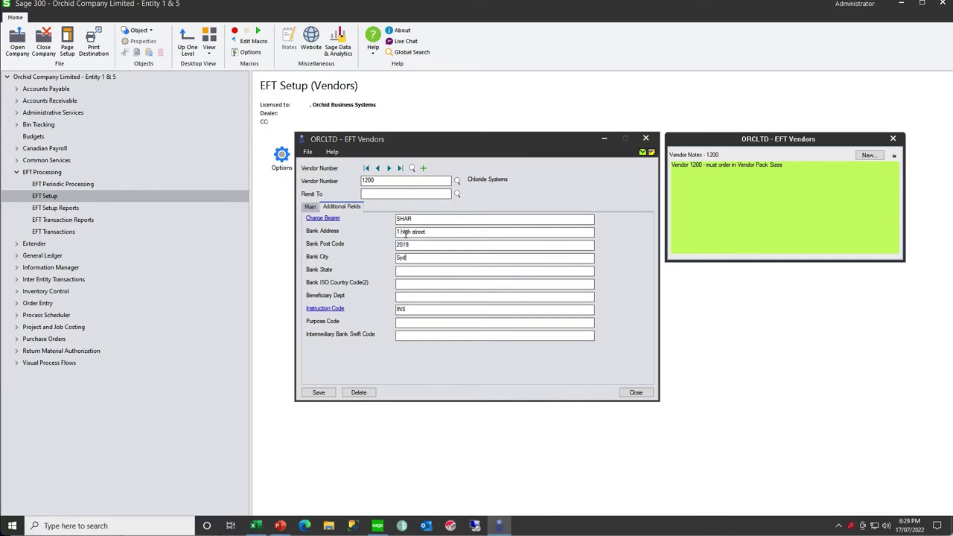
pyautogui.write('ney')
pyautogui.write('Customs')
pyautogui.click(318, 393)
# Set up an Excel 2007 export of the EFT vendors to EFTVendors.xlsx in the C:\Orchid\Sample Exports folder.
pyautogui.click(308, 152)
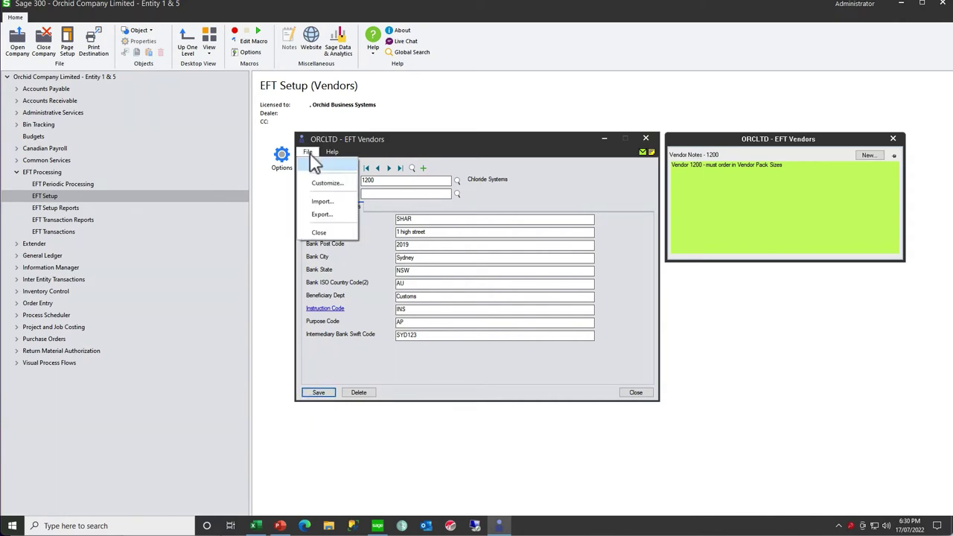
pyautogui.click(322, 213)
pyautogui.click(503, 200)
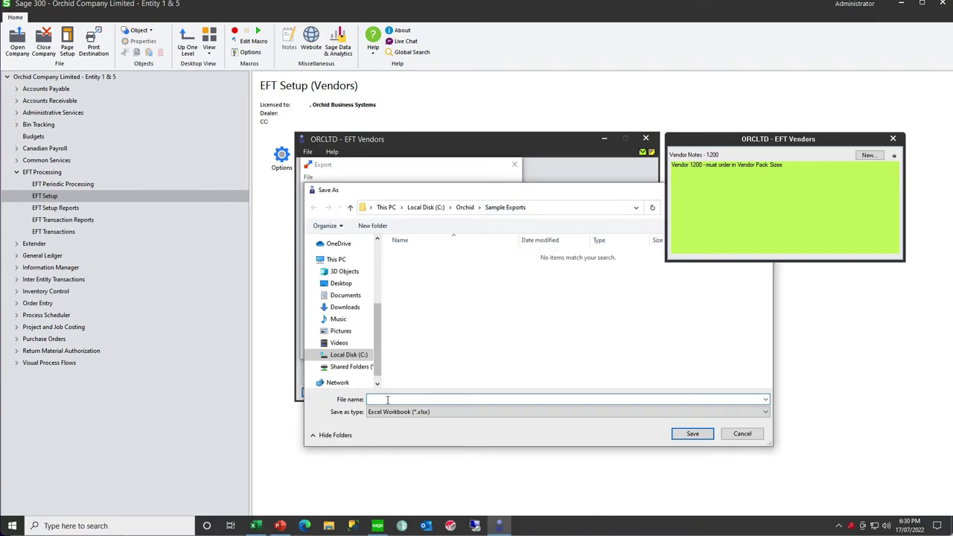
pyautogui.click(692, 434)
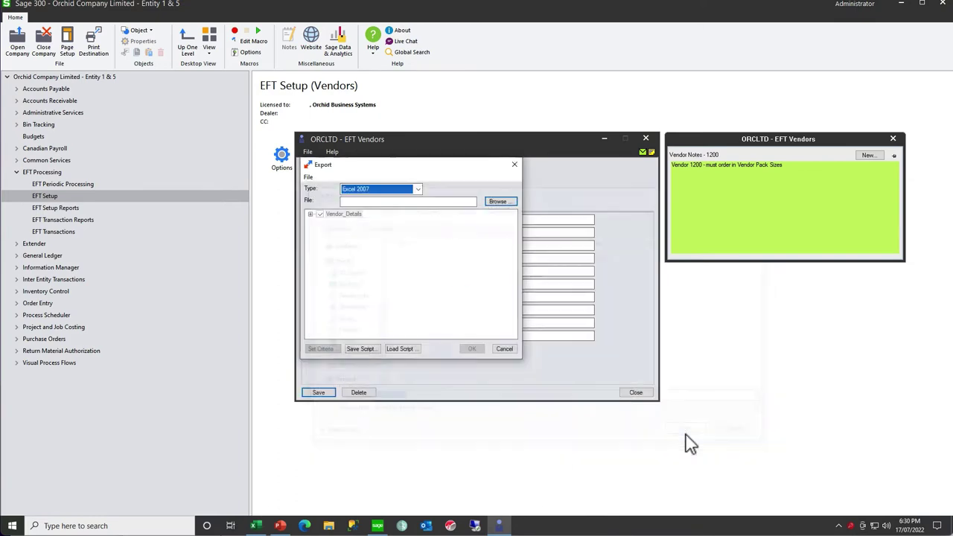
# Restrict the Vendor_Details export with a criterion of Vendor Number equal to 1200.
pyautogui.click(316, 350)
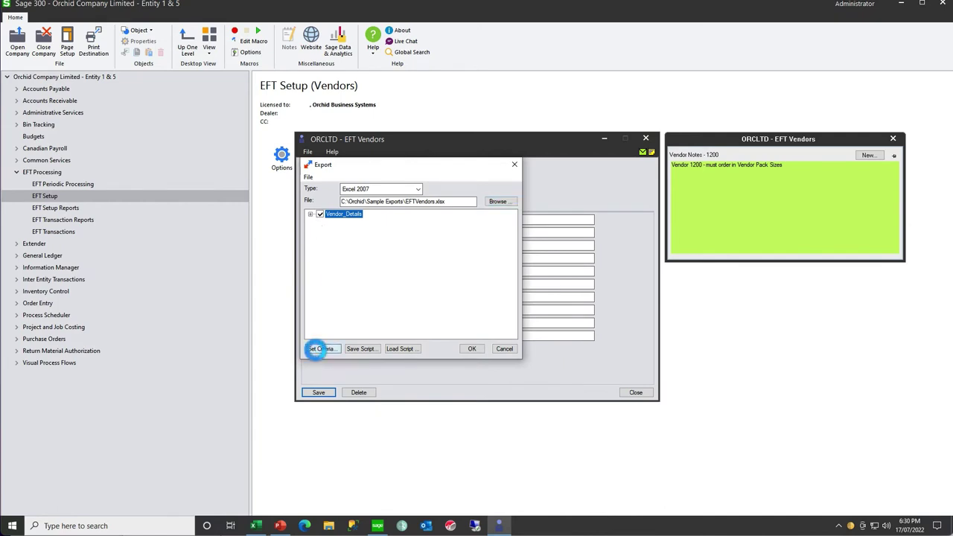
pyautogui.click(442, 211)
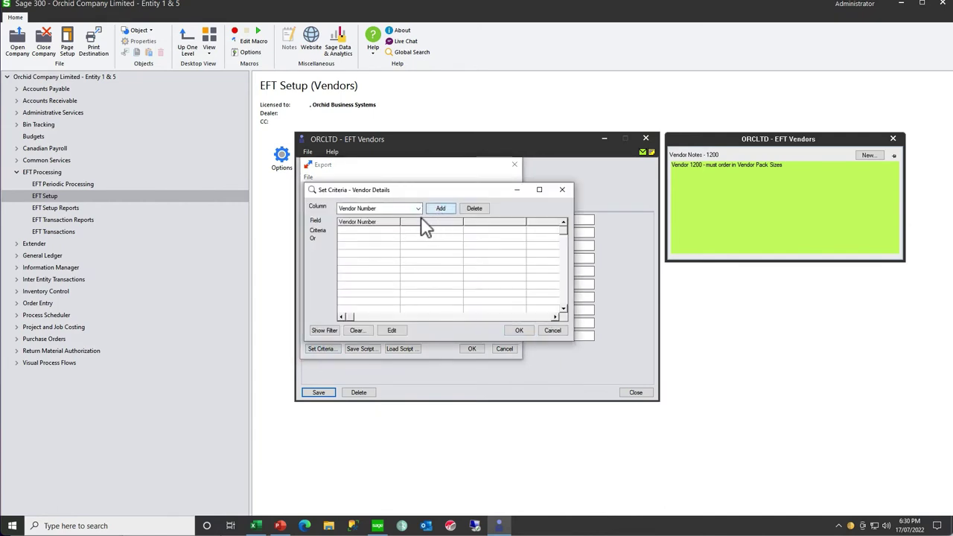
pyautogui.doubleClick(377, 231)
pyautogui.write('123')
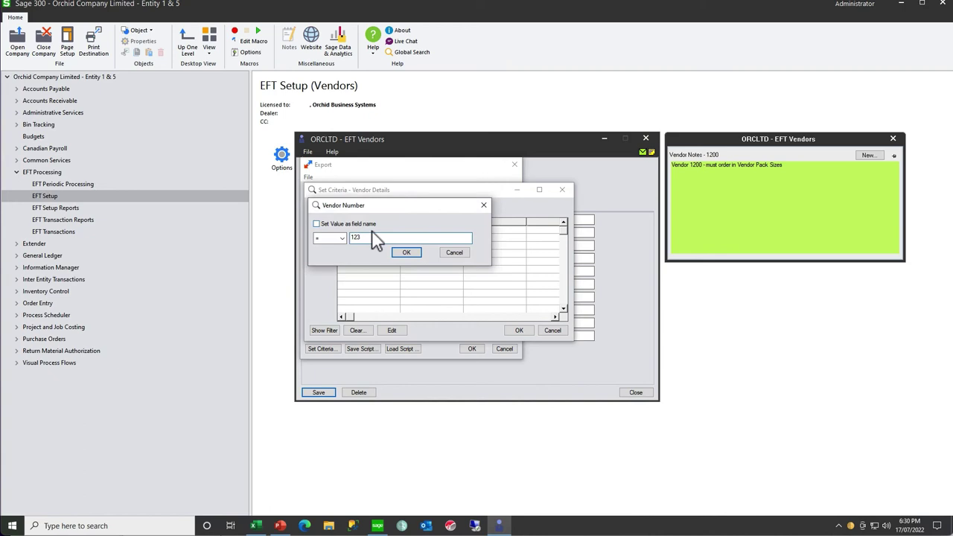
pyautogui.write('00')
pyautogui.click(405, 253)
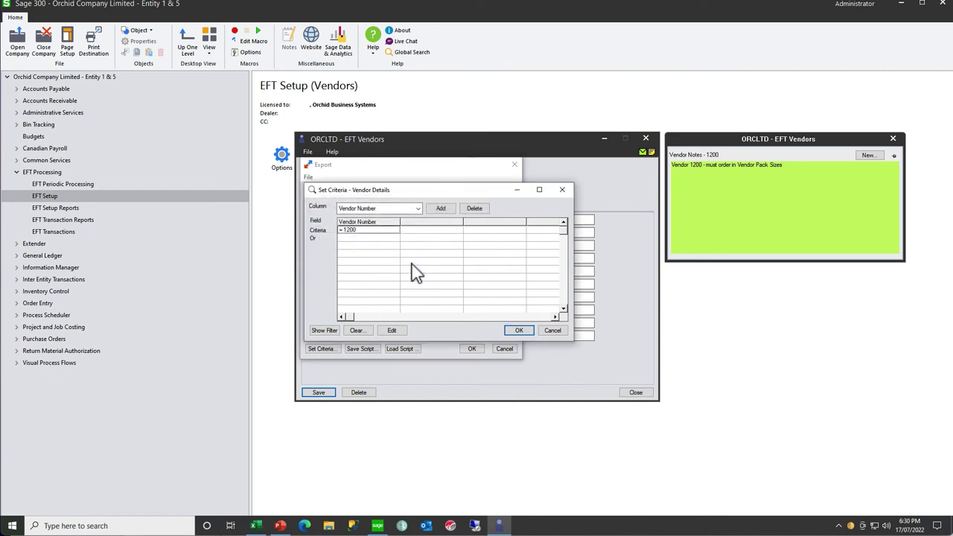
pyautogui.click(518, 331)
# Run the vendor export, dismiss its message and close the EFT Vendors window.
pyautogui.click(471, 349)
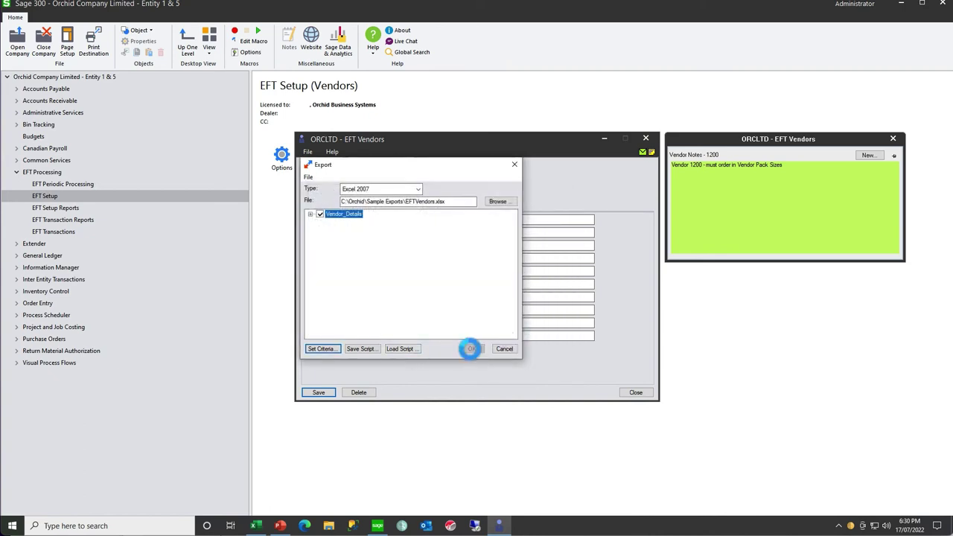
pyautogui.click(493, 271)
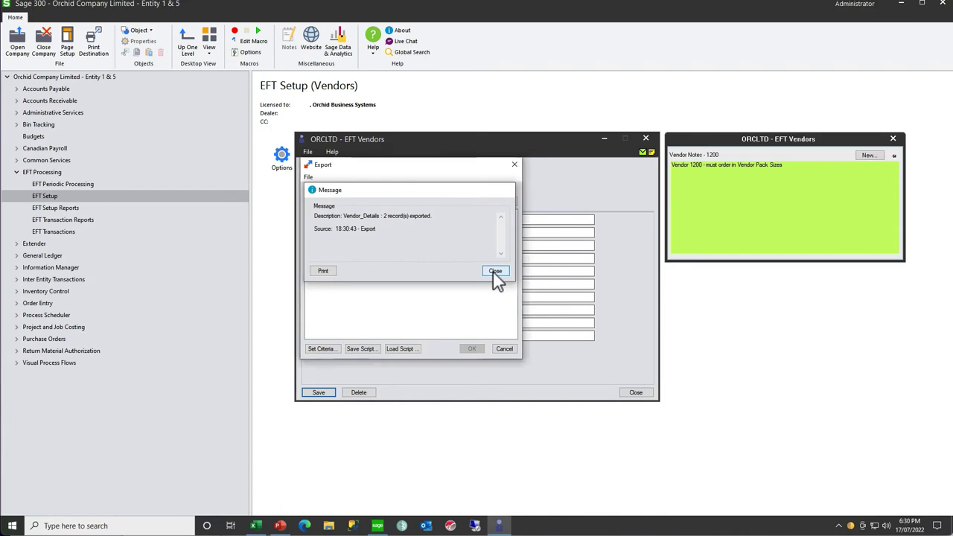
pyautogui.click(634, 394)
# Switch to File Explorer and open the exported EFTVendors workbook from C:\Orchid\Sample Exports in Excel.
pyautogui.press('super+e')
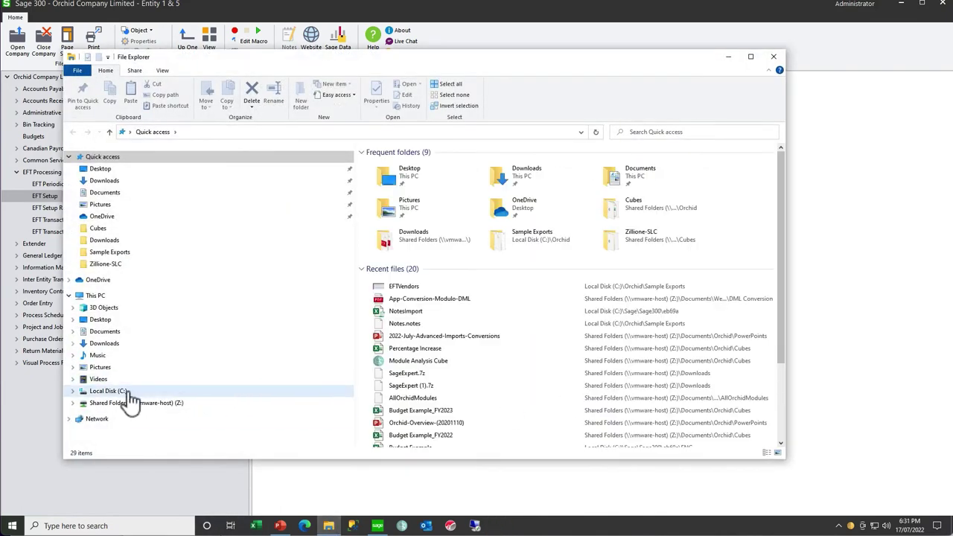
pyautogui.click(128, 393)
pyautogui.doubleClick(391, 215)
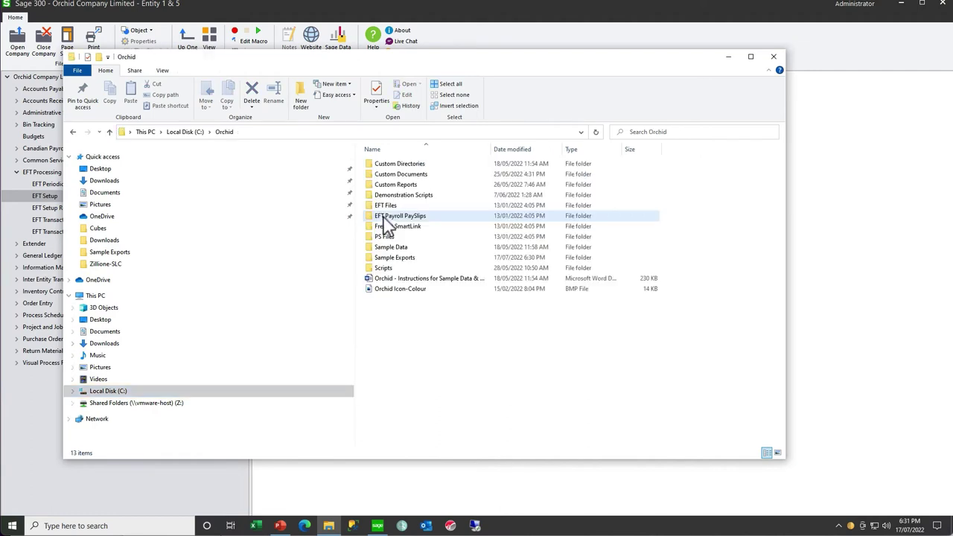
pyautogui.doubleClick(384, 257)
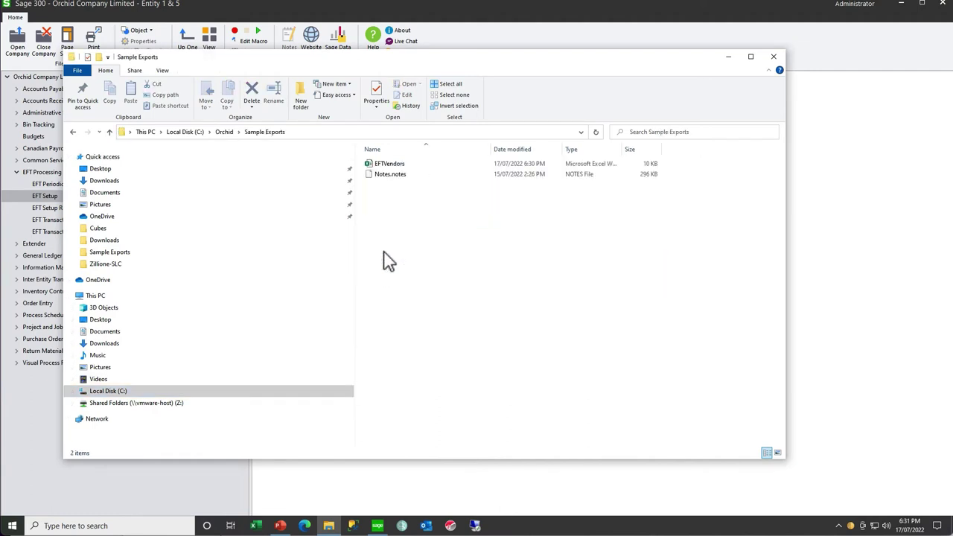
pyautogui.doubleClick(396, 166)
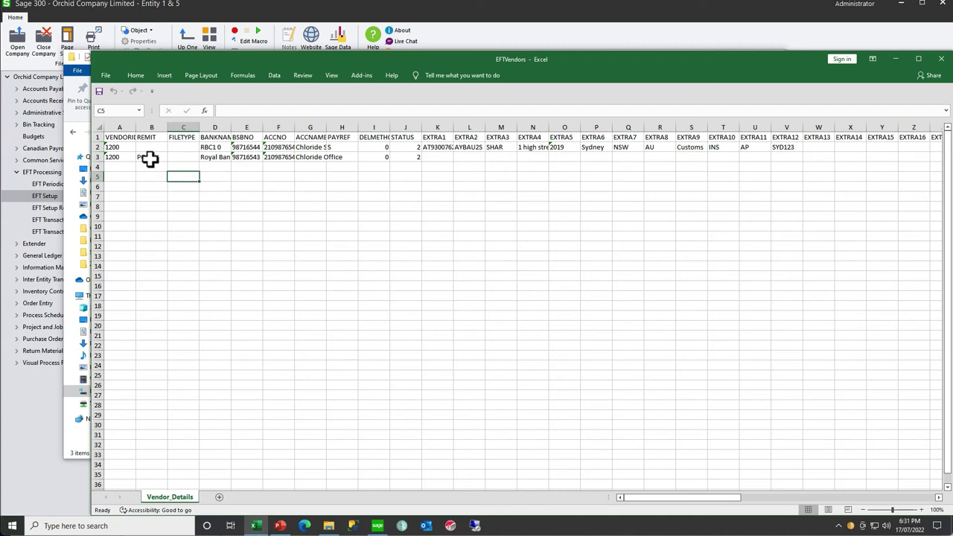
# Autofit columns A through Z of the Vendor_Details sheet and select the first record's EXTRA2 cell.
pyautogui.moveTo(118, 128); pyautogui.dragTo(902, 134)
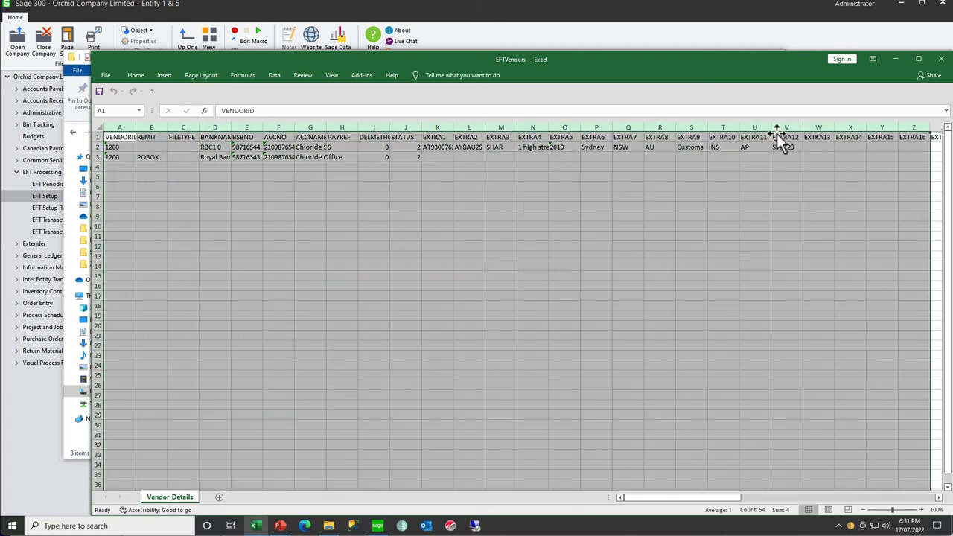
pyautogui.doubleClick(802, 128)
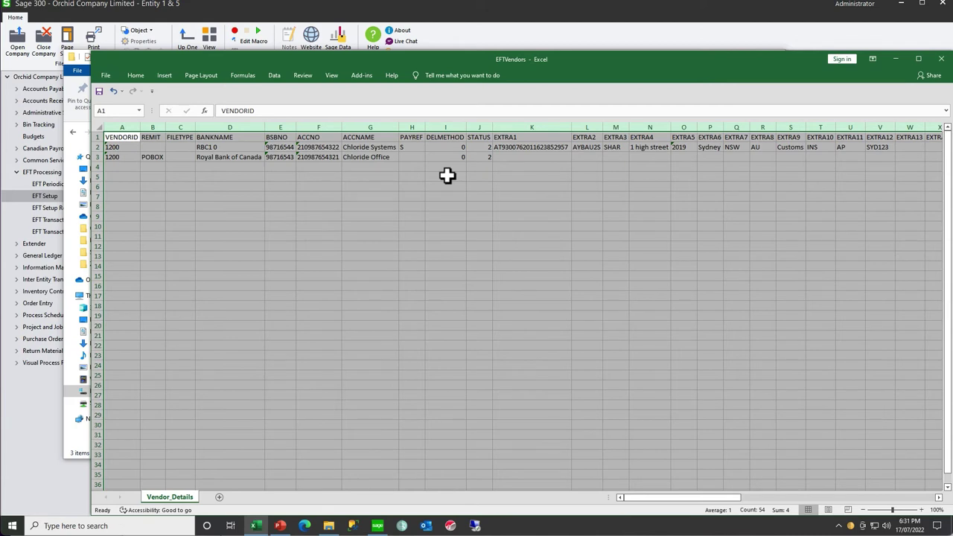
pyautogui.moveTo(655, 500); pyautogui.dragTo(655, 501)
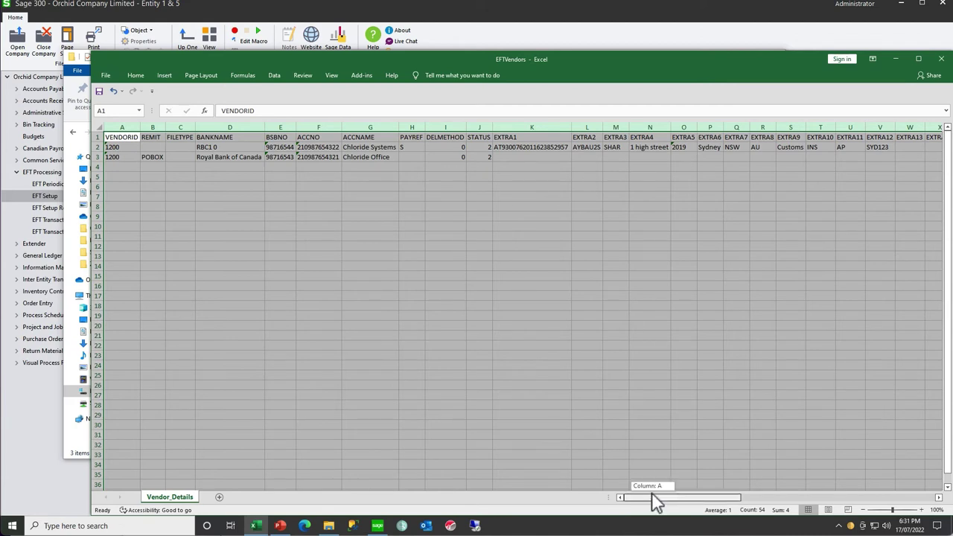
pyautogui.click(586, 148)
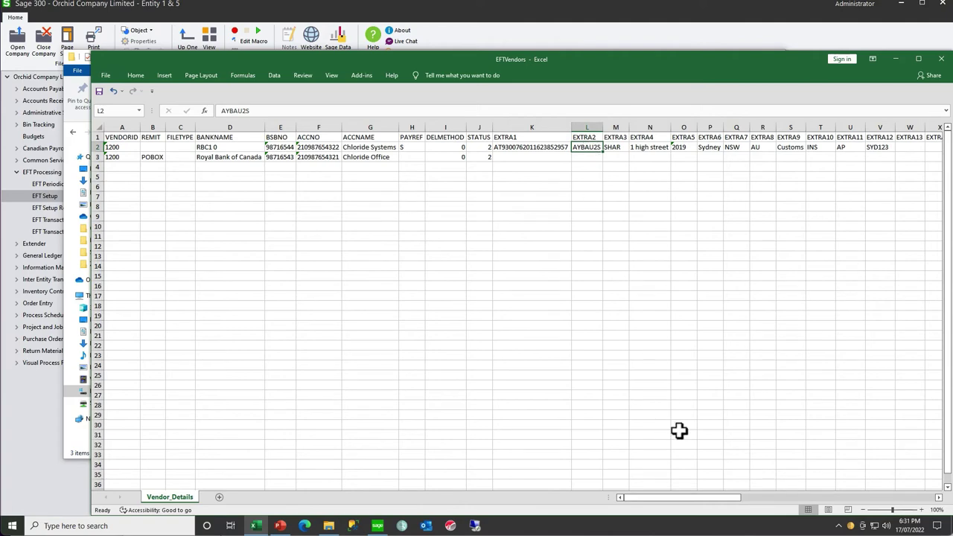
# Delete the unused EXTRA13 through EXTRA50 columns from the Vendor_Details sheet.
pyautogui.moveTo(664, 500); pyautogui.dragTo(725, 507)
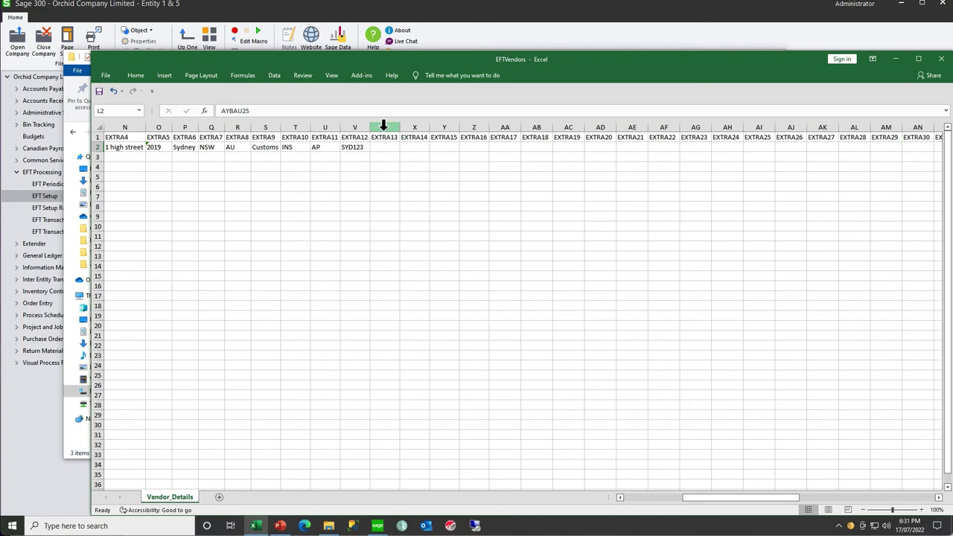
pyautogui.moveTo(384, 127); pyautogui.dragTo(842, 123)
pyautogui.rightClick(782, 178)
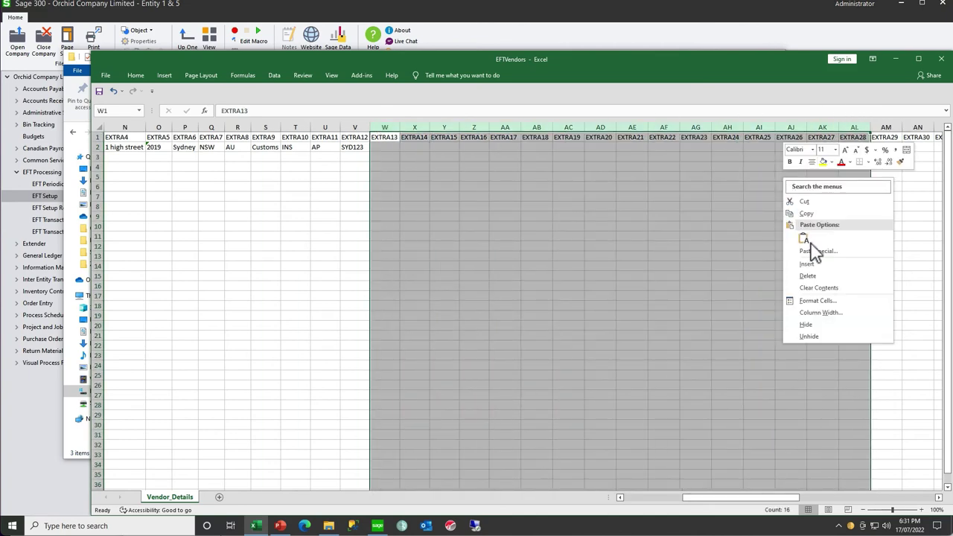
pyautogui.click(809, 275)
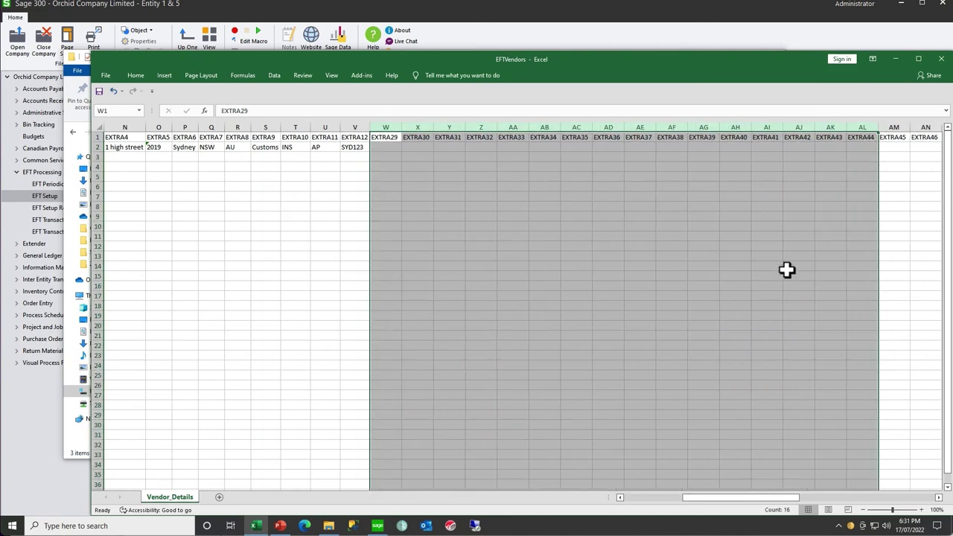
pyautogui.rightClick(529, 179)
pyautogui.click(552, 275)
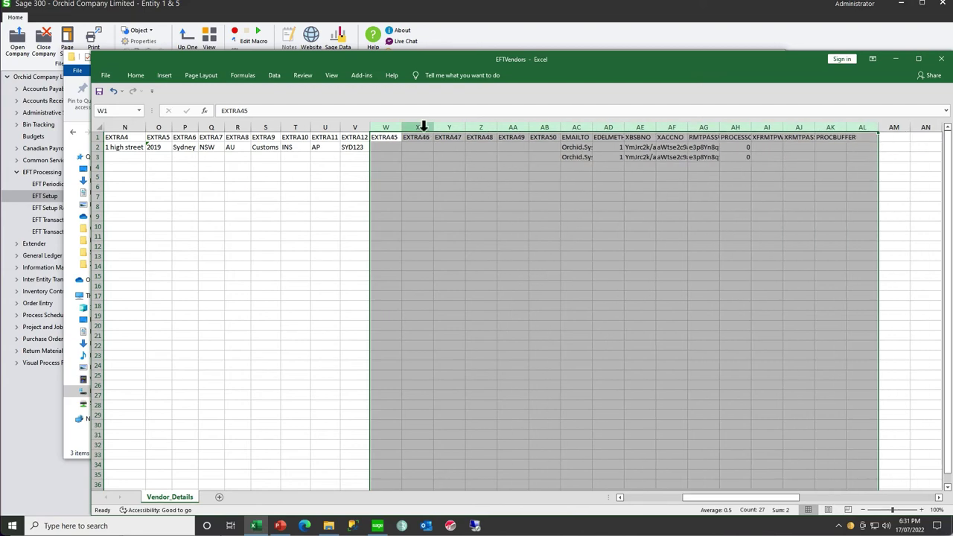
pyautogui.moveTo(394, 128); pyautogui.dragTo(553, 127)
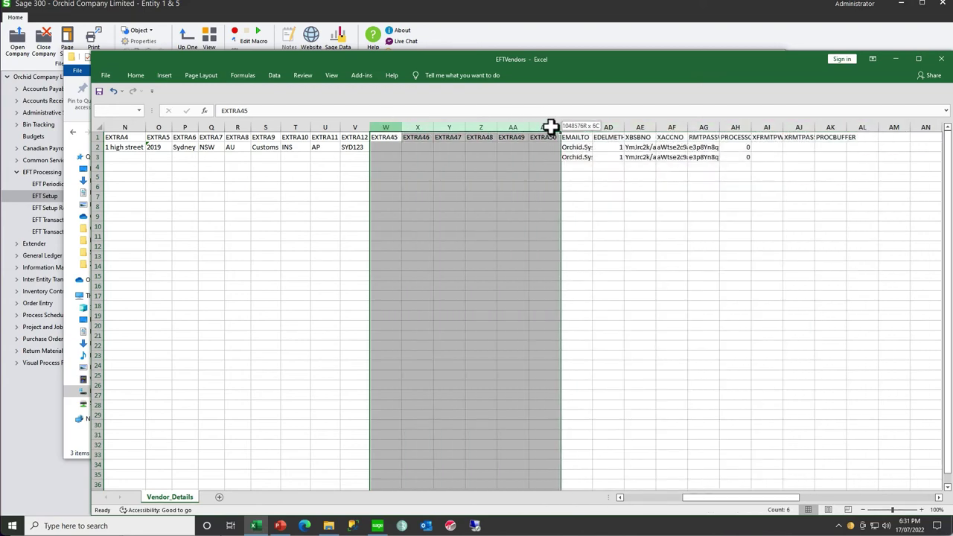
pyautogui.rightClick(498, 181)
pyautogui.click(519, 268)
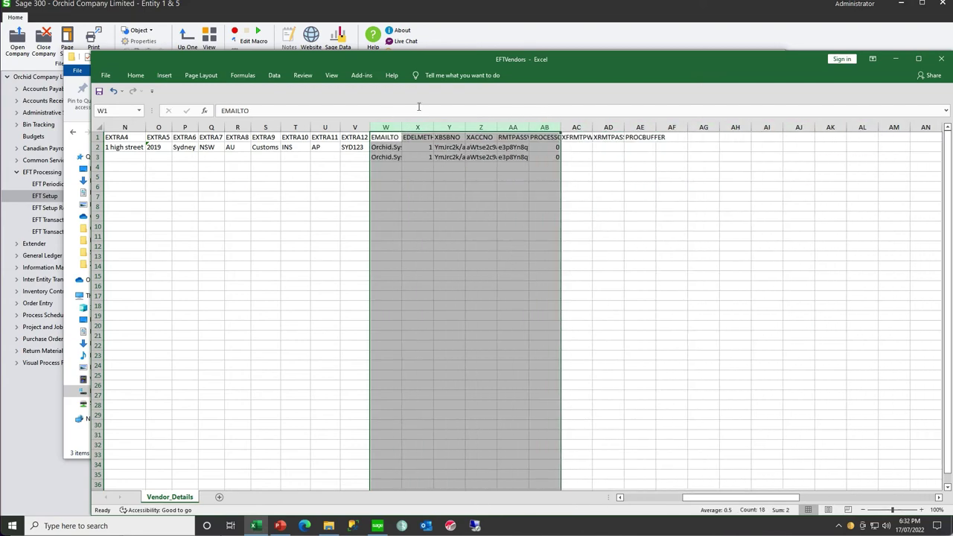
# Autofit the columns from EMAILTO through PROCBUFFER and check the first record's EMAILTO, EDELMETHOD and XBSBNO cells.
pyautogui.moveTo(389, 128); pyautogui.dragTo(675, 136)
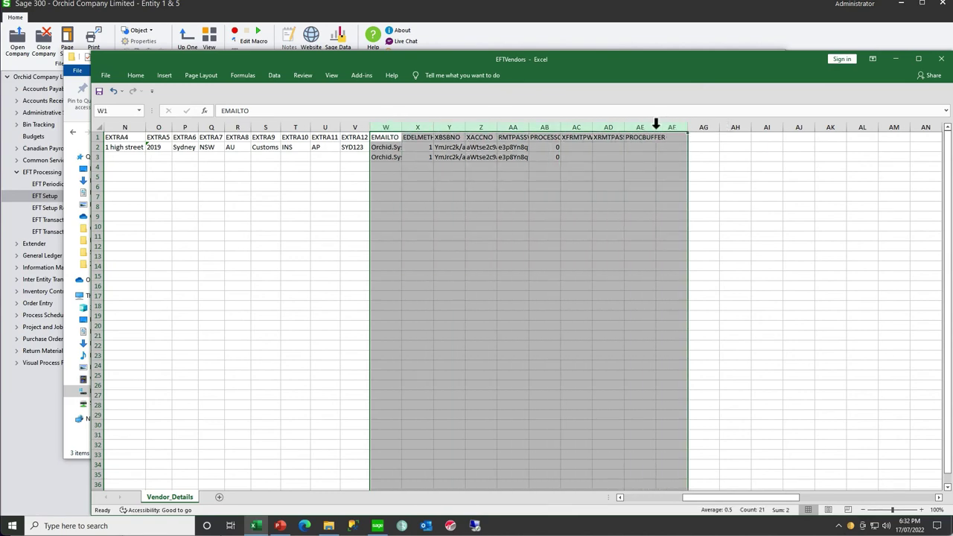
pyautogui.doubleClick(656, 125)
pyautogui.click(432, 149)
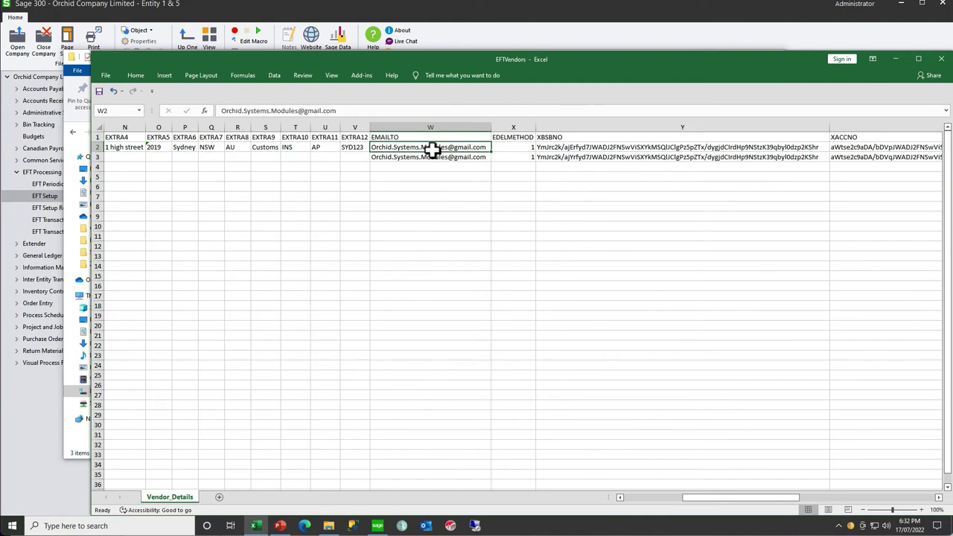
pyautogui.press('Right')
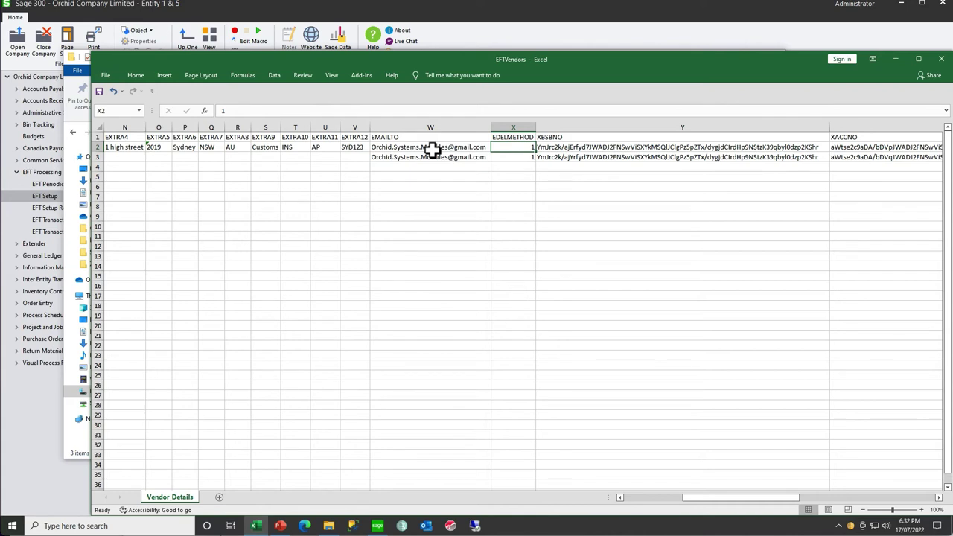
pyautogui.press('Right')
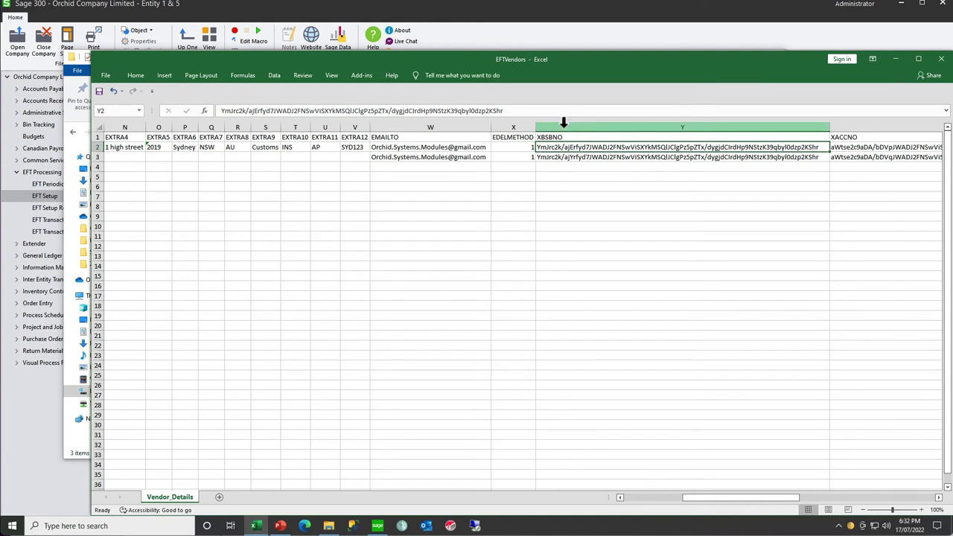
# Delete the XBSBNO, XACCNO and RMTPASSWD columns from the Vendor_Details sheet.
pyautogui.moveTo(563, 126); pyautogui.dragTo(836, 154)
pyautogui.rightClick(741, 192)
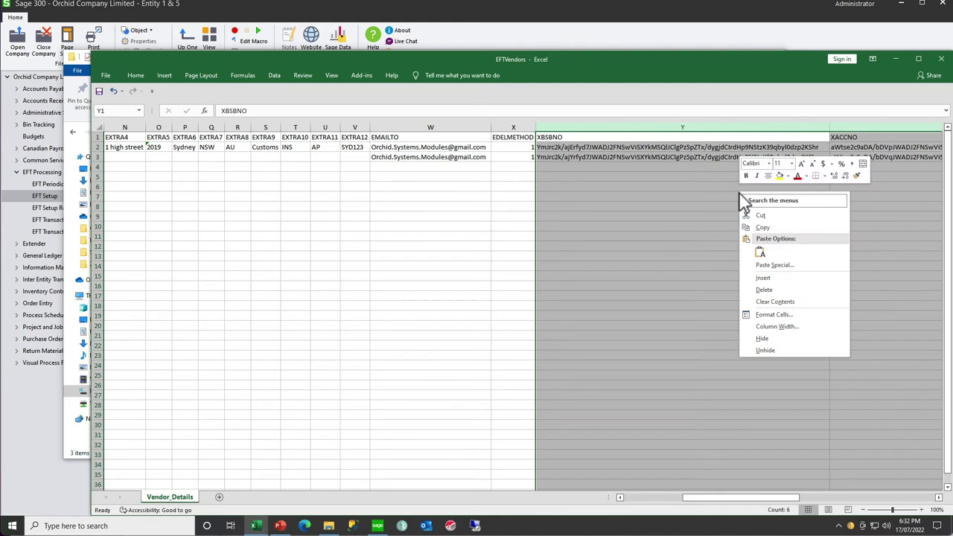
pyautogui.click(764, 291)
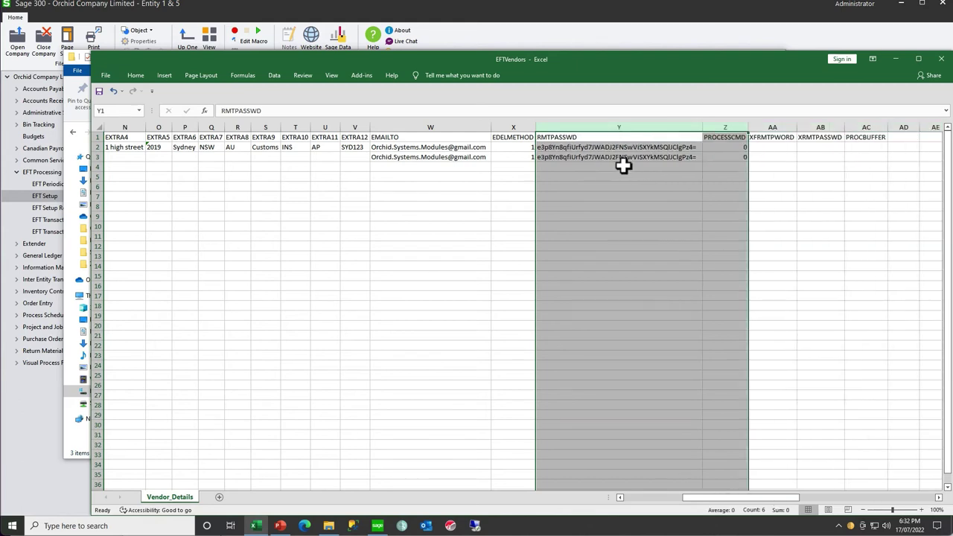
pyautogui.click(603, 125)
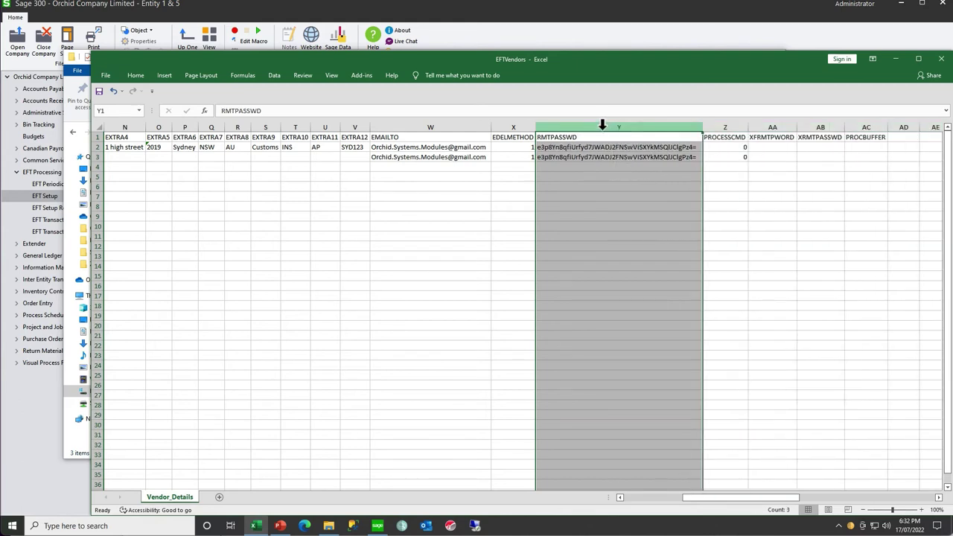
pyautogui.rightClick(603, 125)
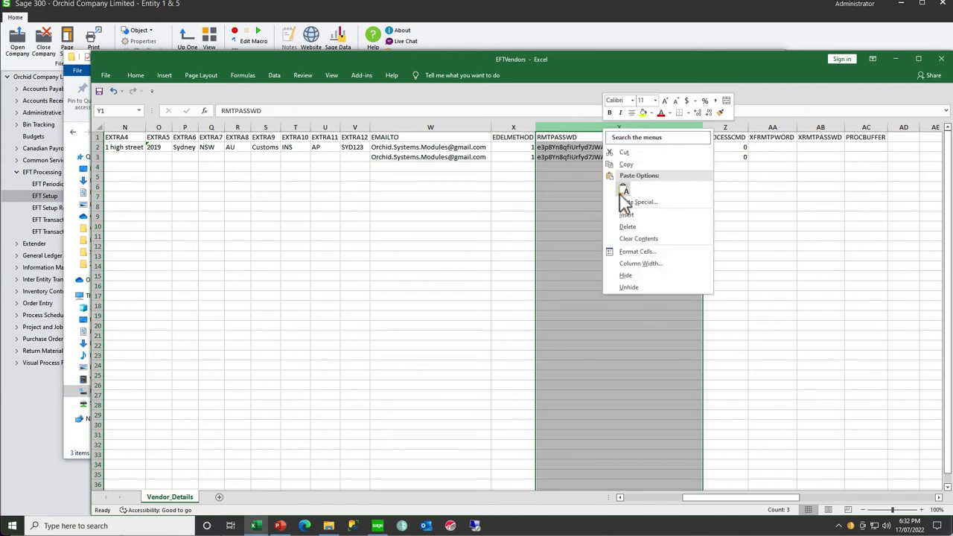
pyautogui.click(625, 228)
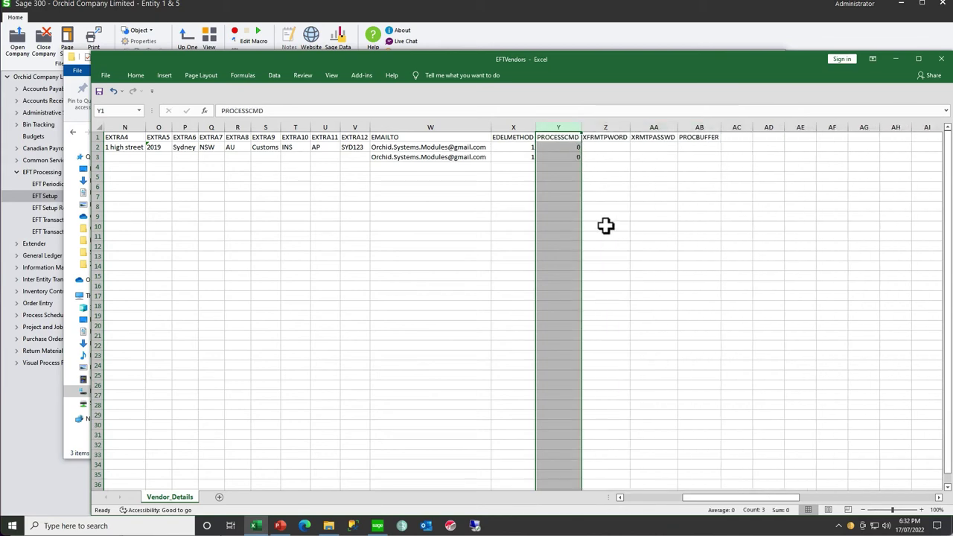
# Delete the PROCESSCMD through PROCBUFFER columns after EDELMETHOD on the Vendor_Details sheet.
pyautogui.click(606, 226)
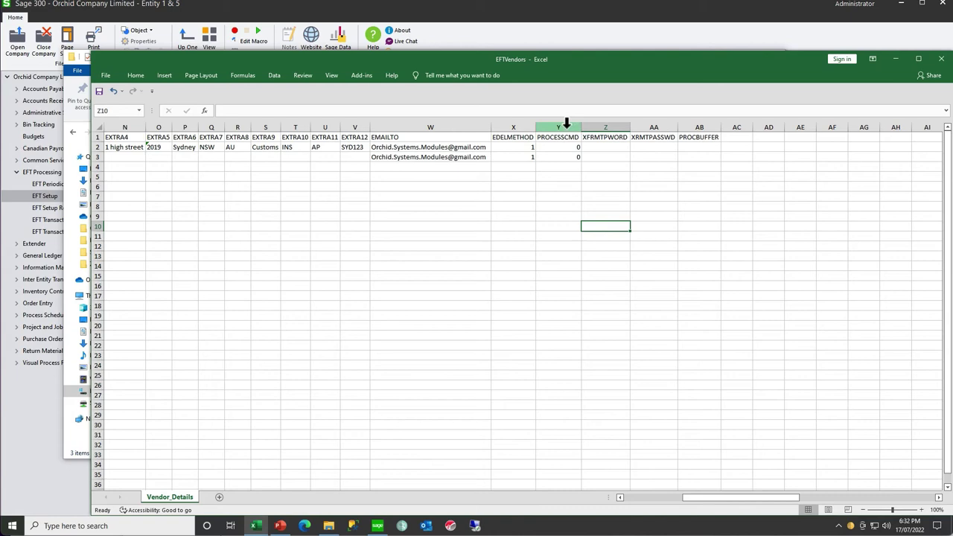
pyautogui.moveTo(563, 125); pyautogui.dragTo(704, 131)
pyautogui.rightClick(652, 191)
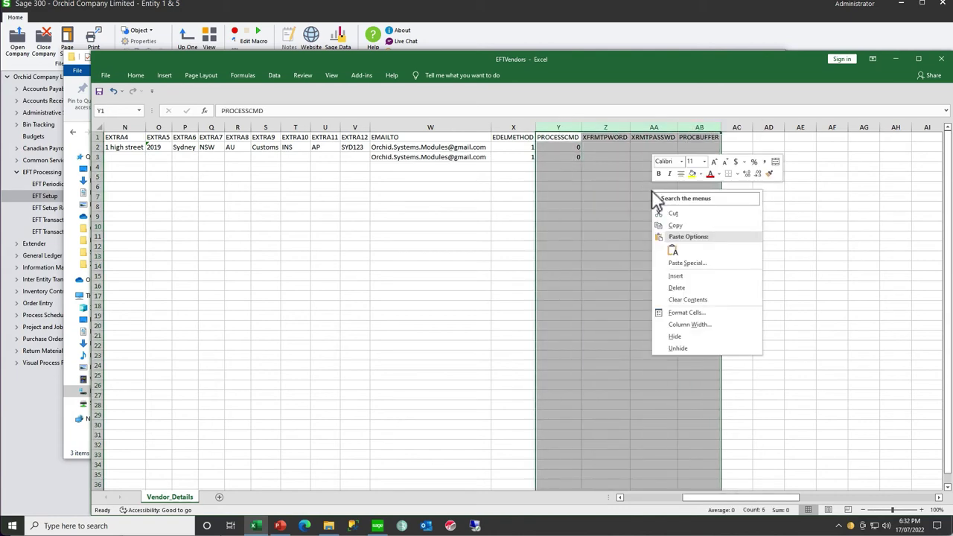
pyautogui.click(678, 288)
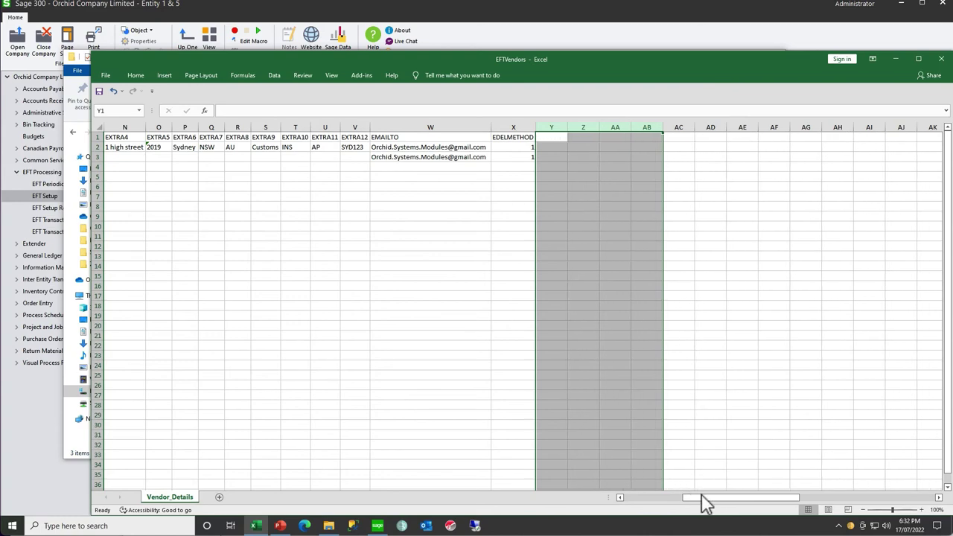
# Return to the first columns and check the first record's BSBNO and ACCNO cells.
pyautogui.moveTo(685, 499); pyautogui.dragTo(630, 505)
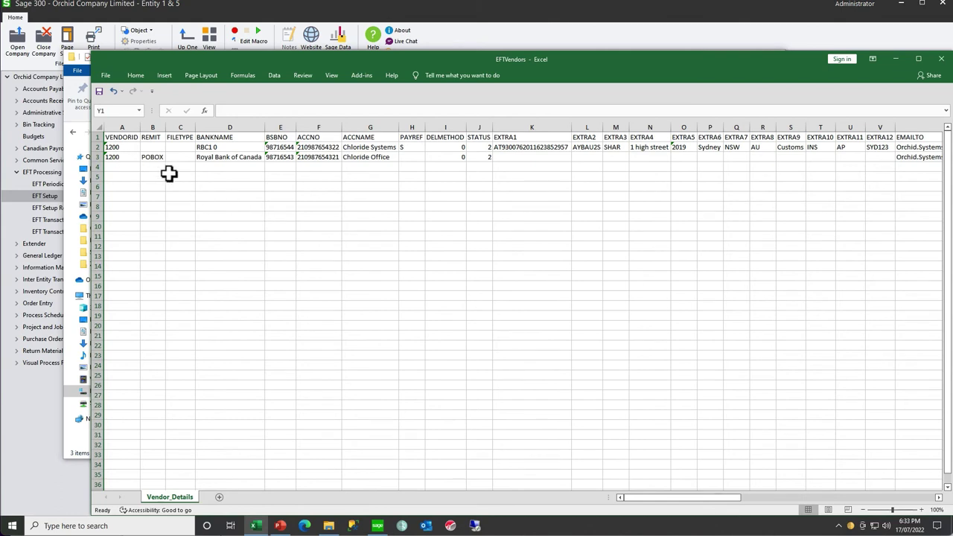
pyautogui.click(271, 148)
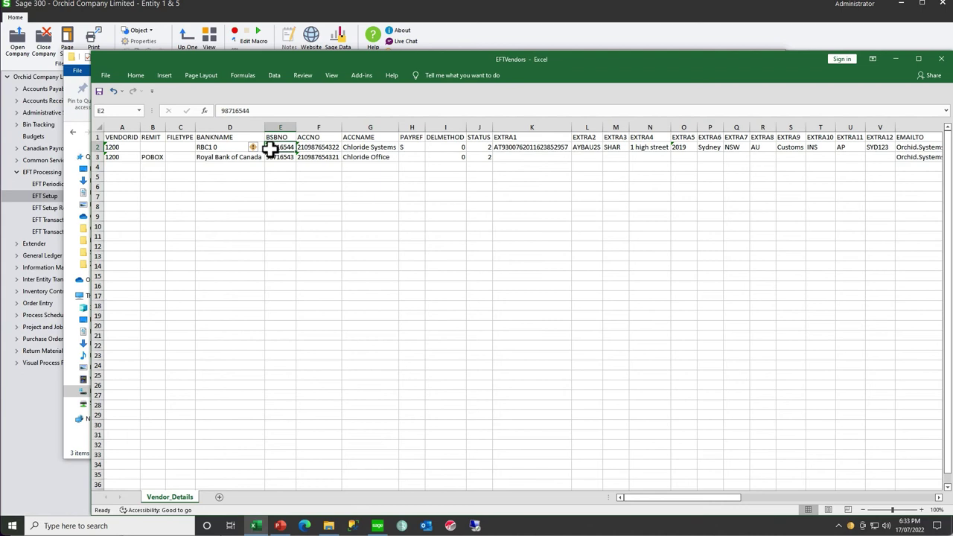
pyautogui.click(317, 149)
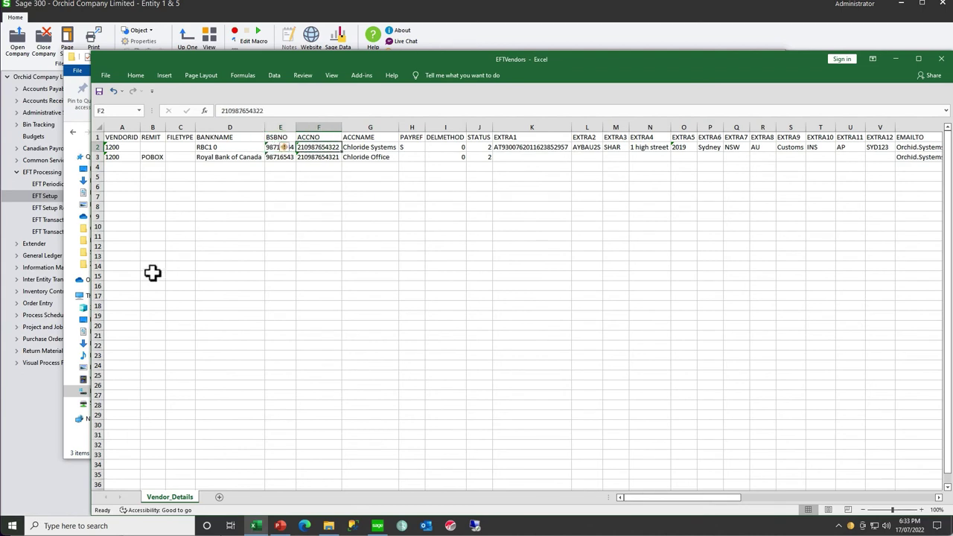
# Copy the first record's values from EXTRA1 through EMAILTO into the same columns of the POBOX record.
pyautogui.moveTo(510, 148); pyautogui.dragTo(907, 149)
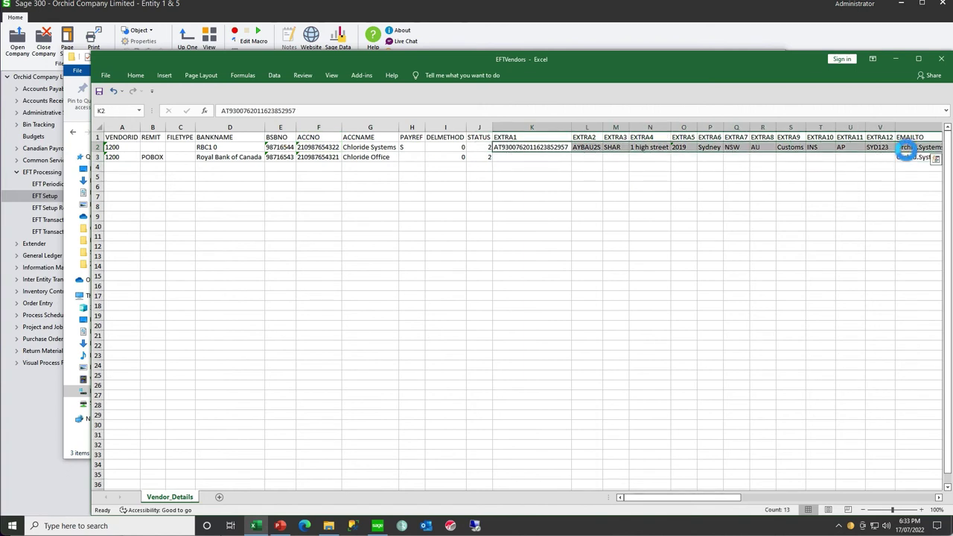
pyautogui.hotkey('ctrl', 'c')
pyautogui.click(521, 156)
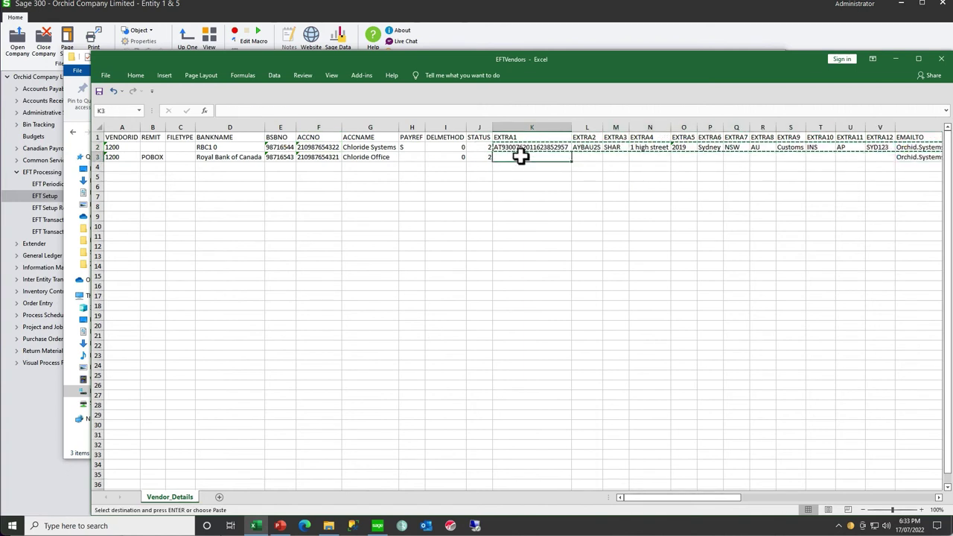
pyautogui.hotkey('ctrl', 'v')
pyautogui.click(372, 275)
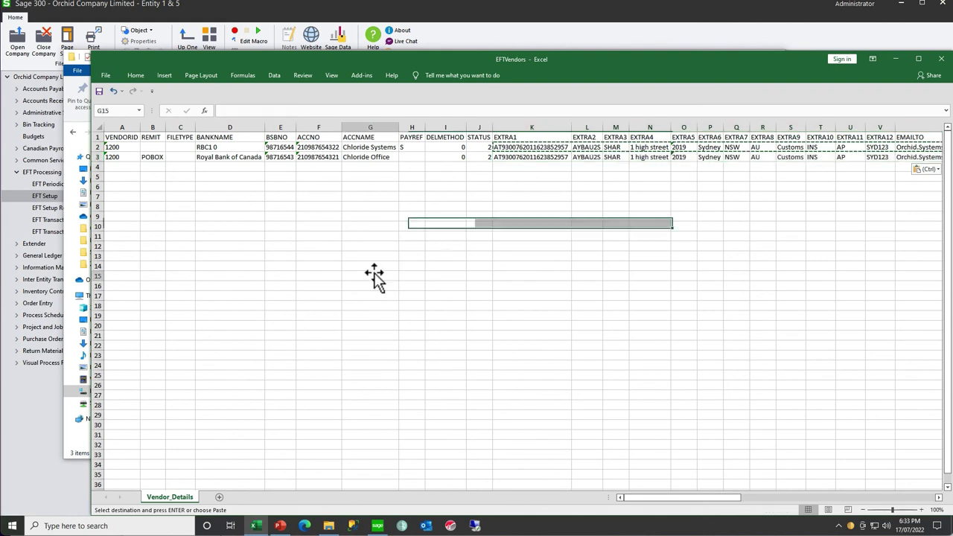
# Save and close the EFTVendors workbook, and minimise the Sample Exports folder window to return to Sage 300.
pyautogui.click(99, 91)
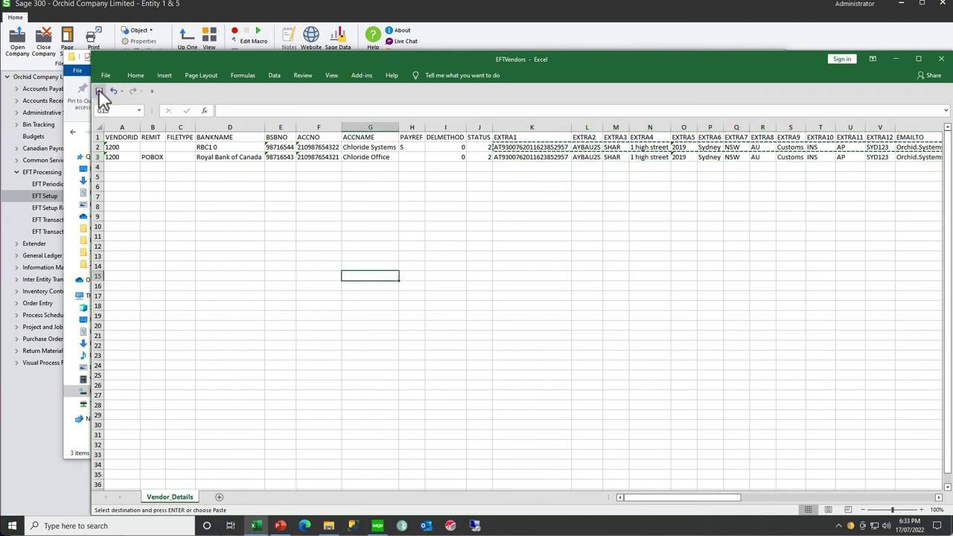
pyautogui.click(942, 59)
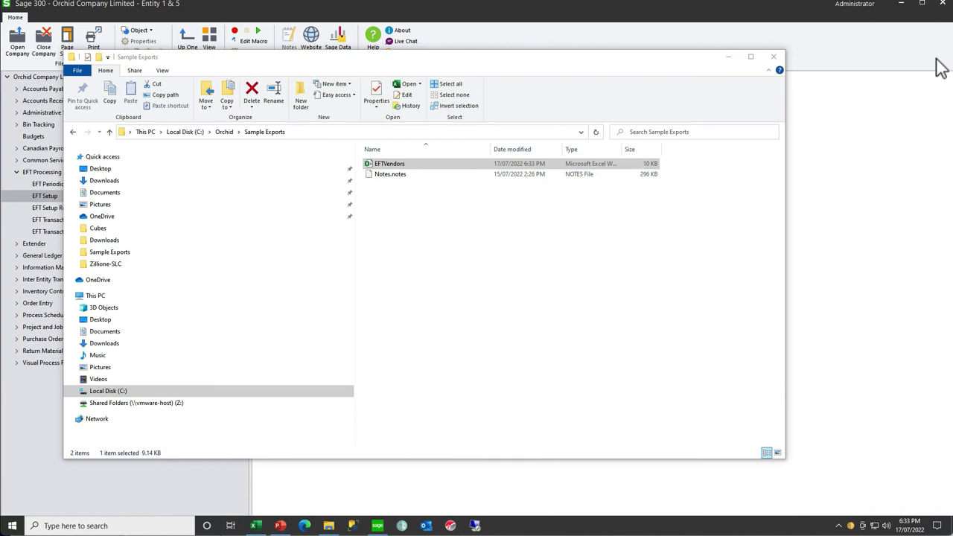
pyautogui.click(729, 60)
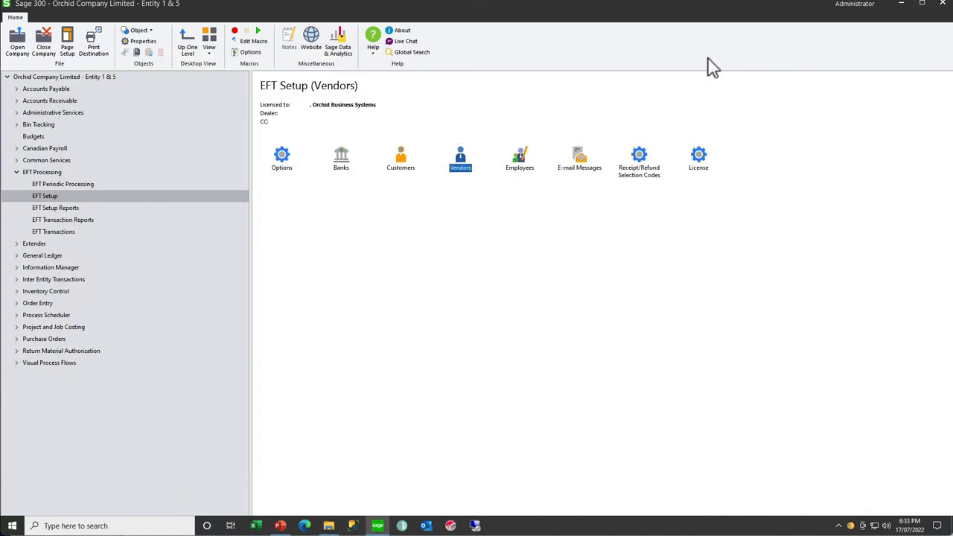
# Import C:\Orchid\Sample Exports\EFTVendors.xlsx into EFT Vendors as Excel 2007 with the Insert/Update option.
pyautogui.doubleClick(461, 165)
pyautogui.click(306, 153)
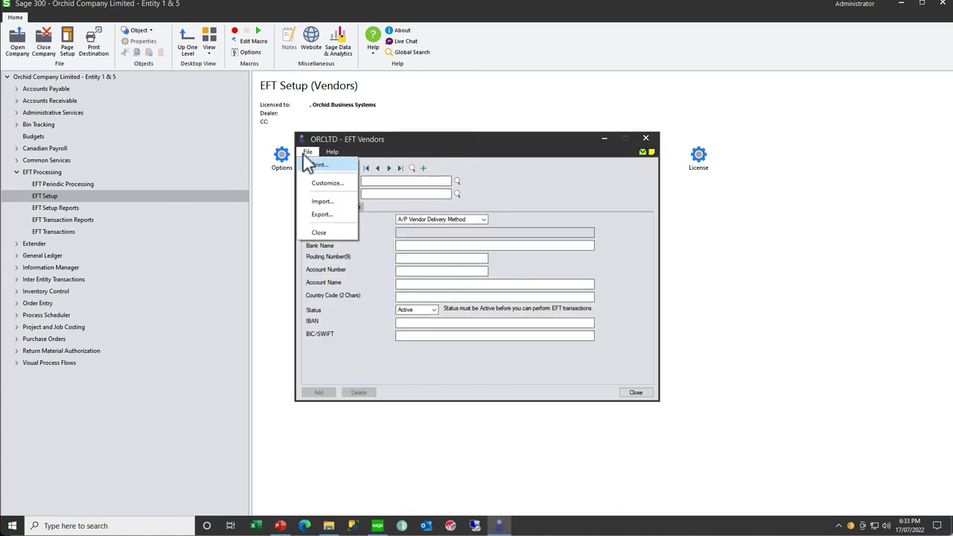
pyautogui.click(321, 201)
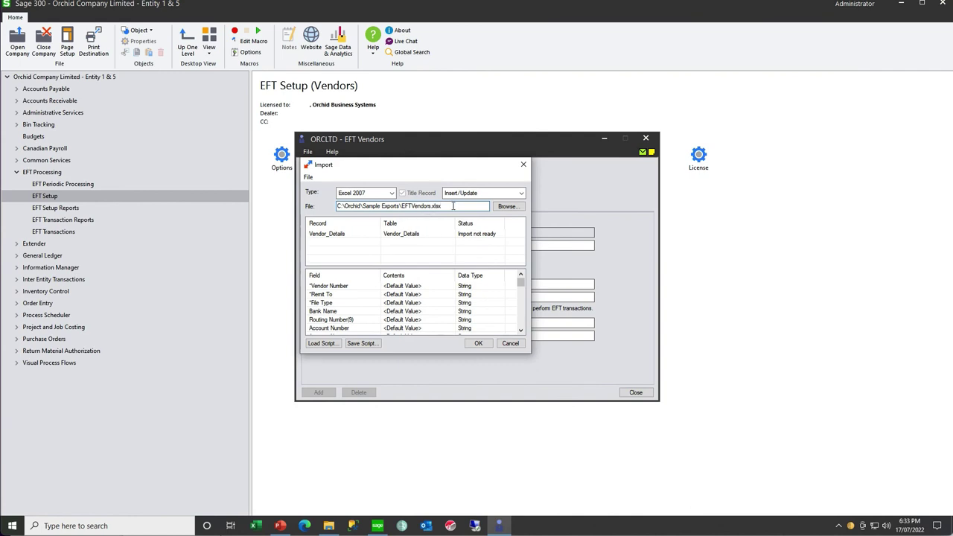
pyautogui.click(472, 345)
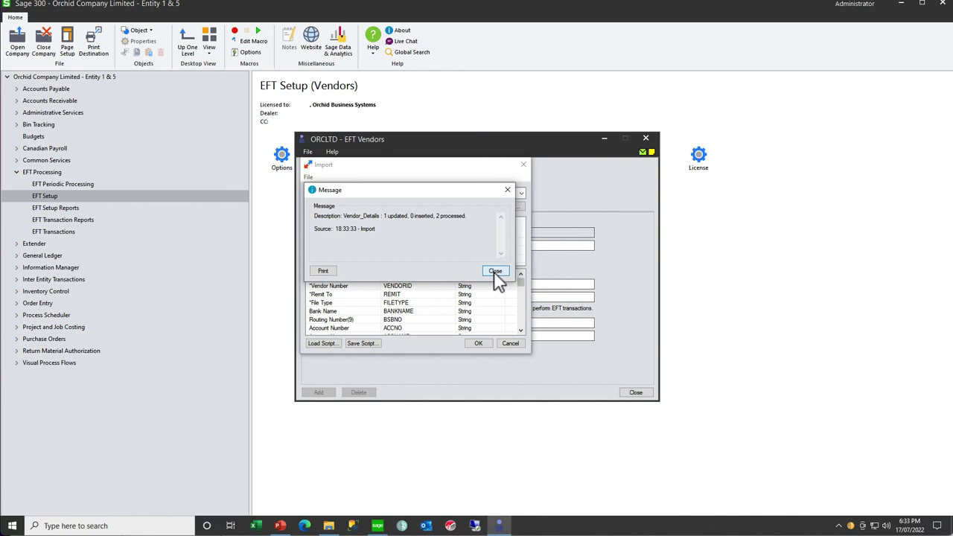
pyautogui.click(496, 271)
pyautogui.click(511, 344)
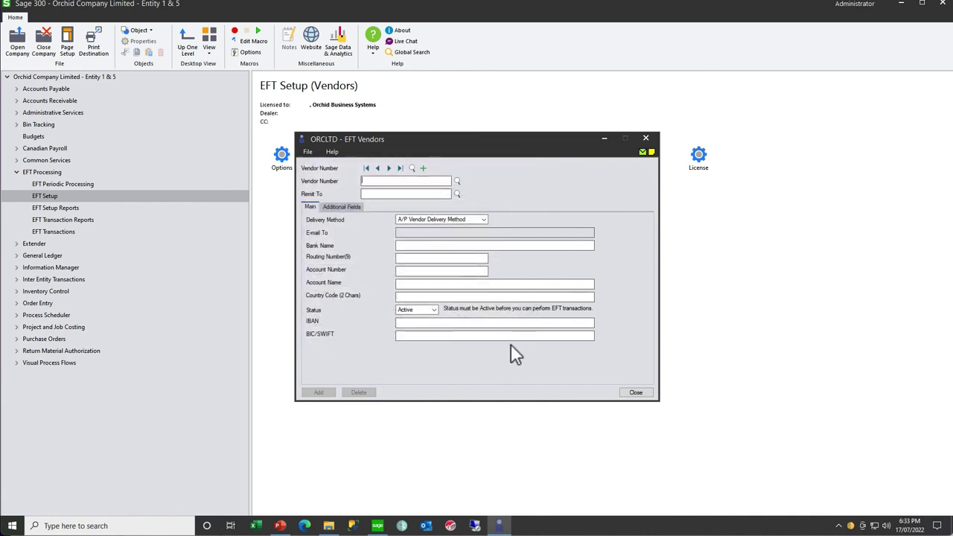
# Review the main and additional fields of the vendor's POBOX remit-to record, and close EFT Vendors.
pyautogui.click(390, 170)
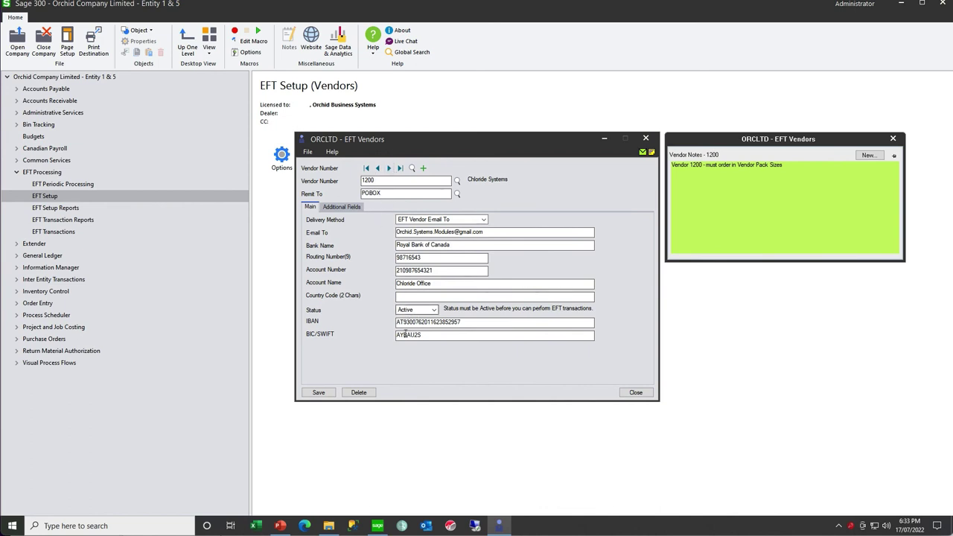
pyautogui.click(342, 208)
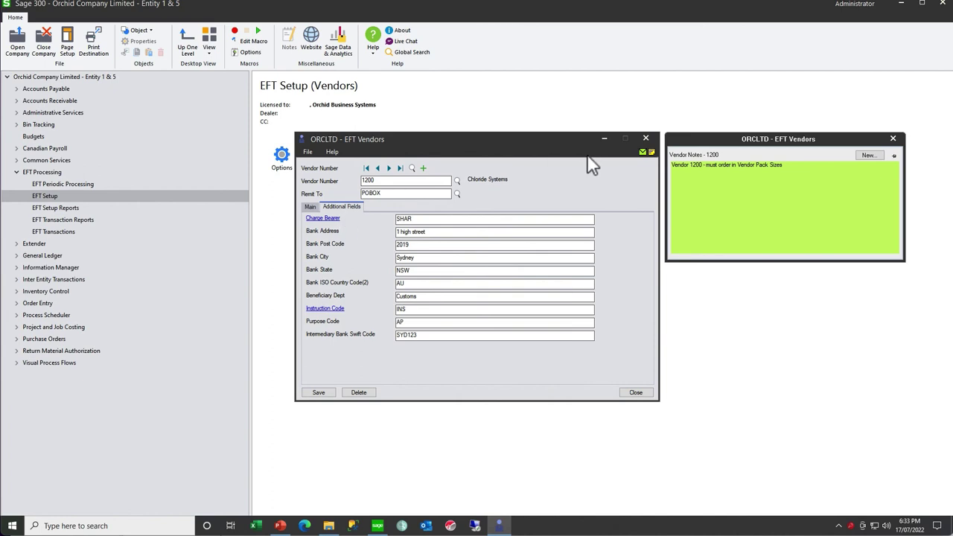
pyautogui.click(645, 140)
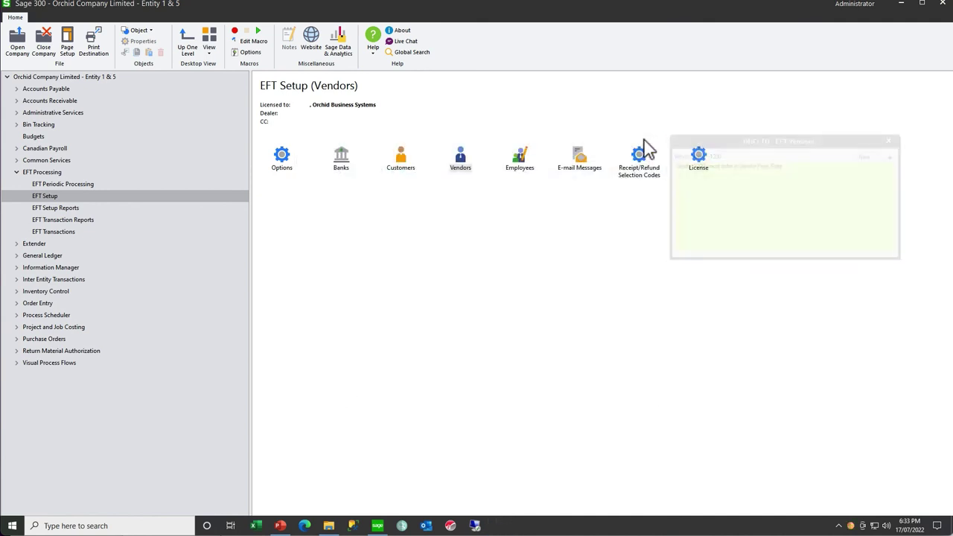
# Open EFT Employees, load the first employee record and review the details of its first payment line.
pyautogui.doubleClick(520, 160)
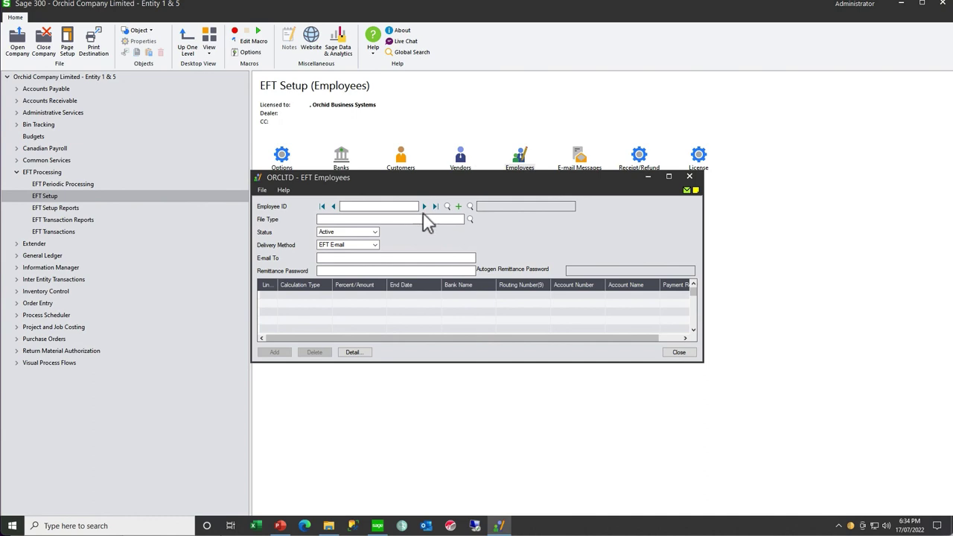
pyautogui.click(425, 207)
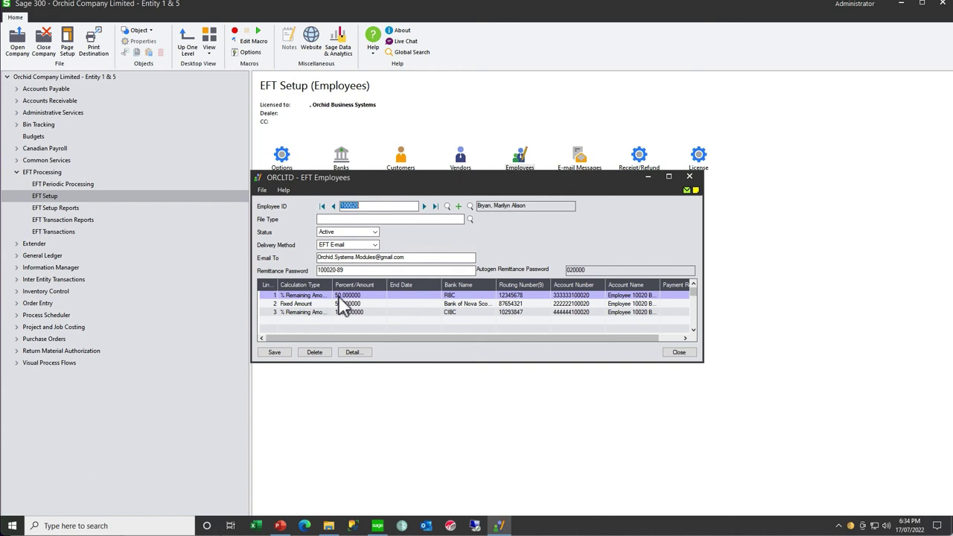
pyautogui.click(356, 353)
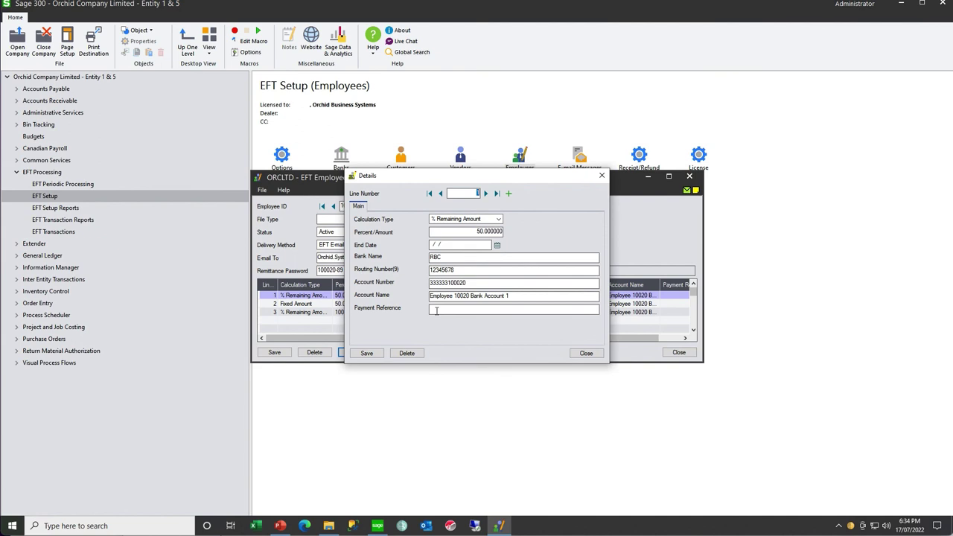
pyautogui.click(602, 178)
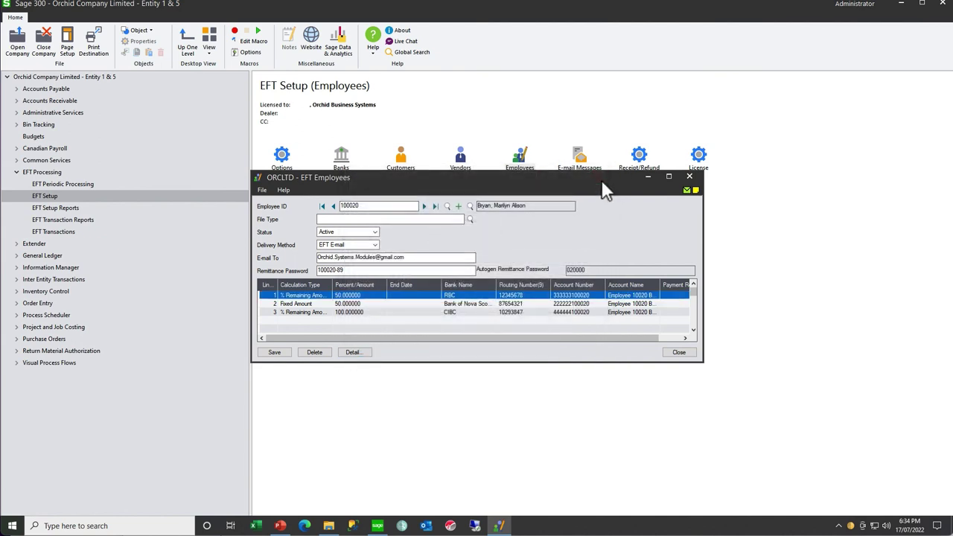
# Open the import for EFT Employees and check which import modes are available.
pyautogui.click(262, 191)
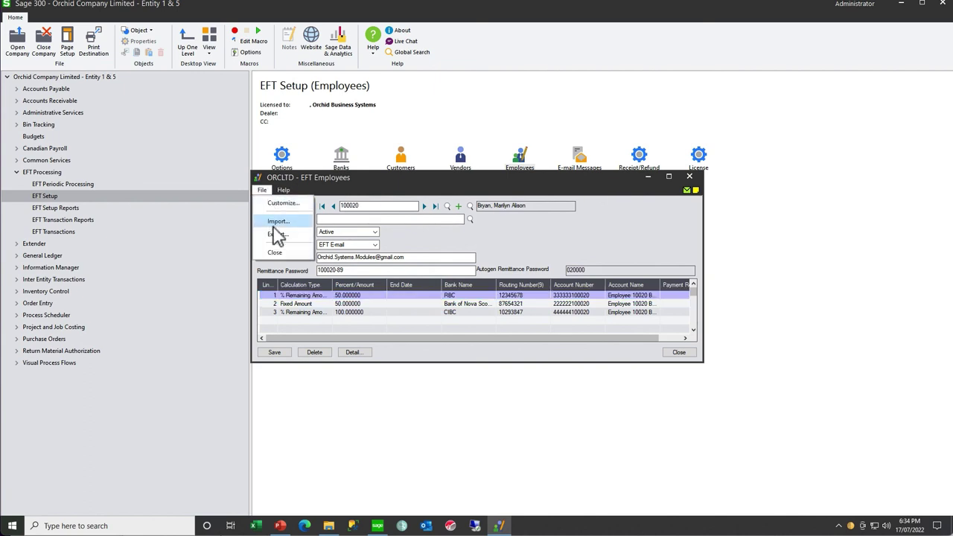
pyautogui.click(273, 224)
pyautogui.click(436, 232)
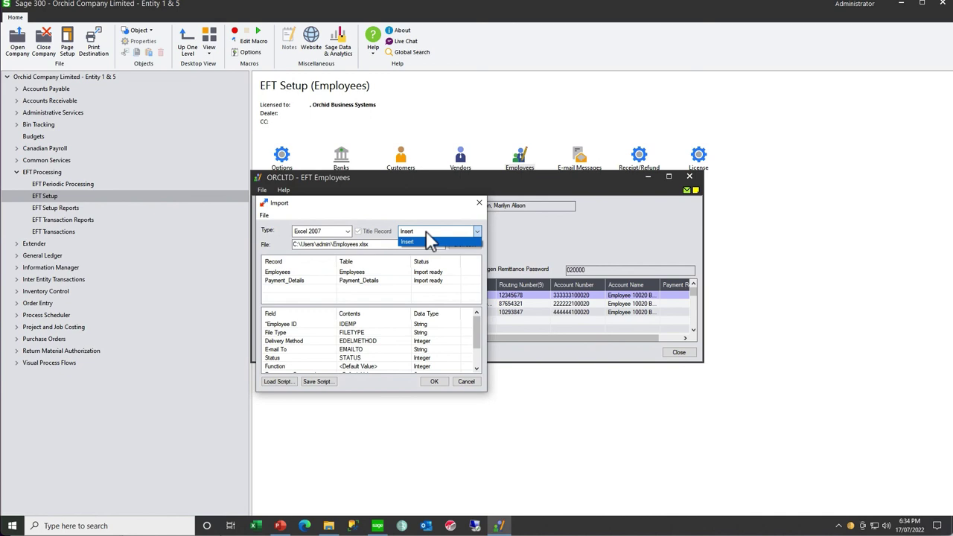